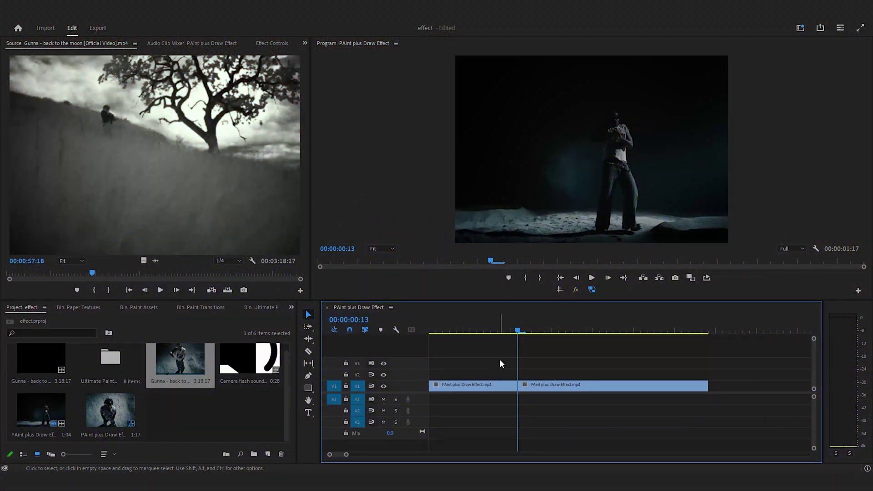
# Play across the cut between the two V1 clips and park the playhead on the cut at 00:00:00:13.
pyautogui.moveTo(516, 328); pyautogui.dragTo(450, 328)
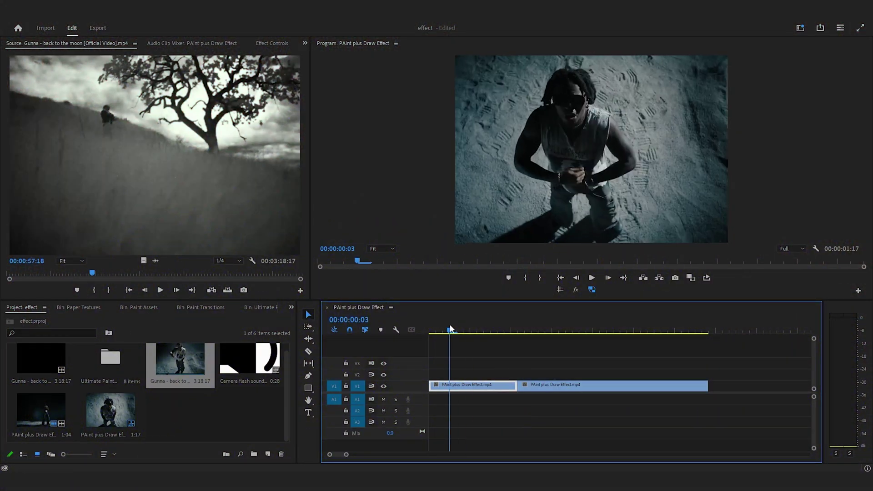
pyautogui.press('space')
pyautogui.press('space')
pyautogui.press('Up')
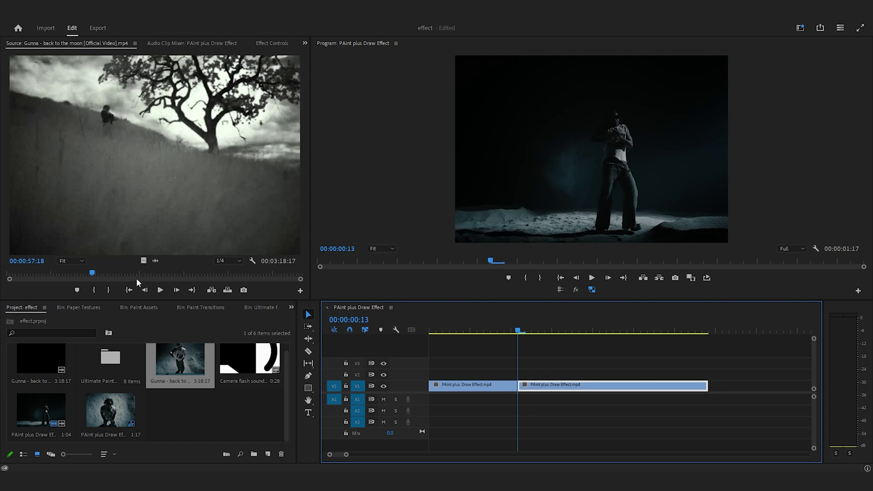
# Mark 00:01:34:07 to 00:01:34:08 in the music video source, place that range on V2 at the cut, and add a frame hold.
pyautogui.moveTo(127, 270); pyautogui.dragTo(146, 273)
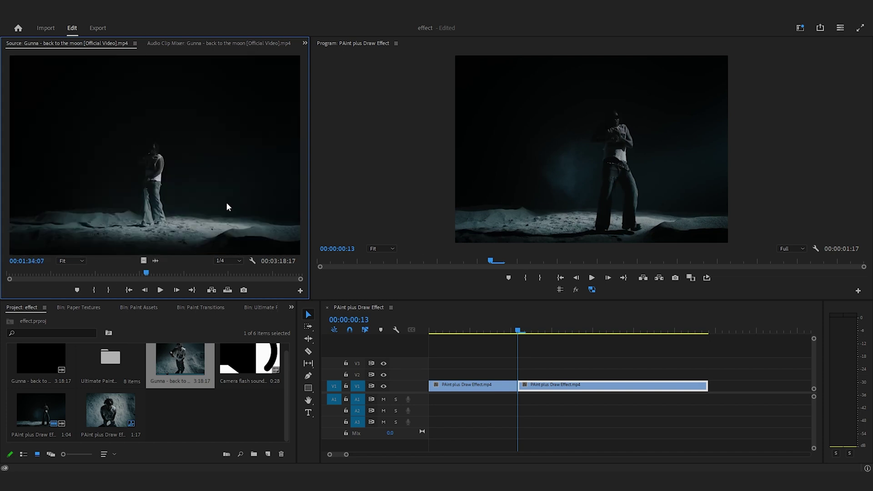
pyautogui.click(93, 290)
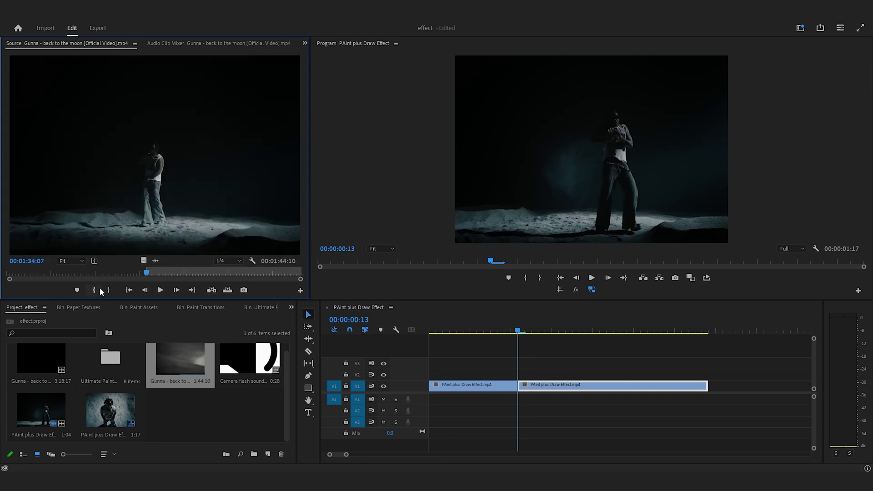
pyautogui.press('Right')
pyautogui.click(108, 290)
pyautogui.moveTo(144, 261); pyautogui.dragTo(527, 377)
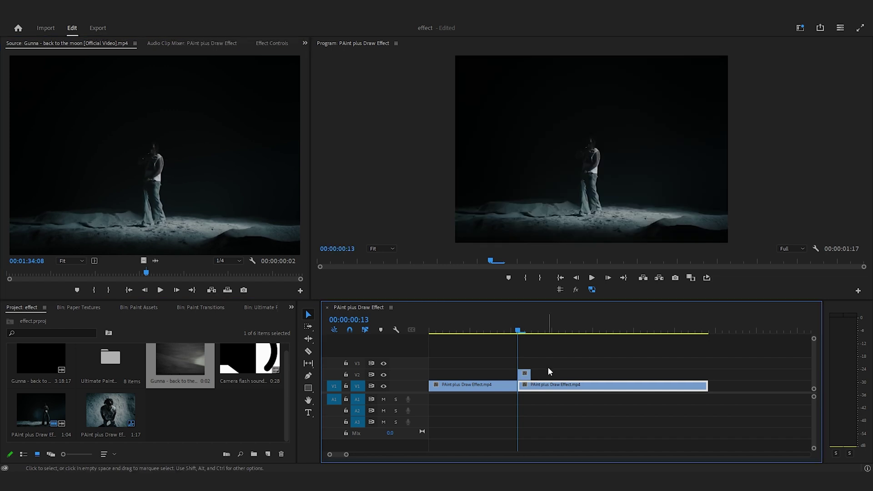
pyautogui.rightClick(526, 376)
pyautogui.click(583, 332)
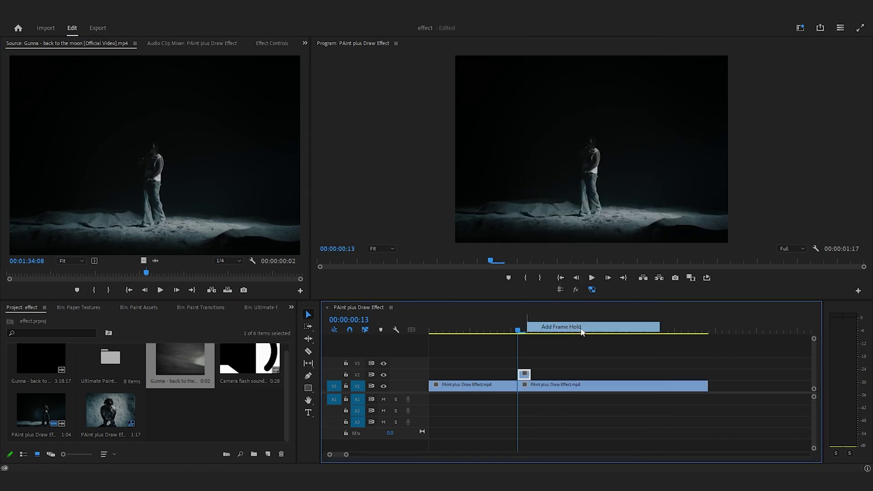
# Step frame by frame around the cut to check the short V2 clip against the footage below it.
pyautogui.press('Right')
pyautogui.click(558, 385)
pyautogui.press('Right')
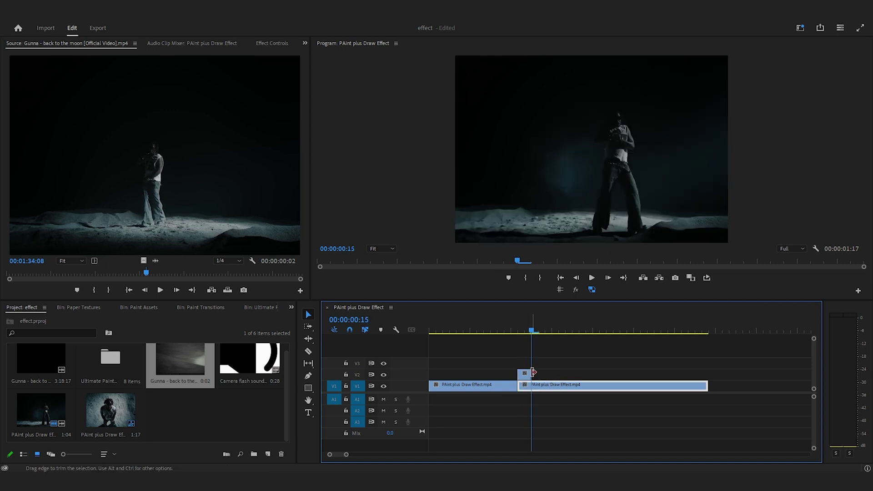
pyautogui.press('Left')
pyautogui.press('Left')
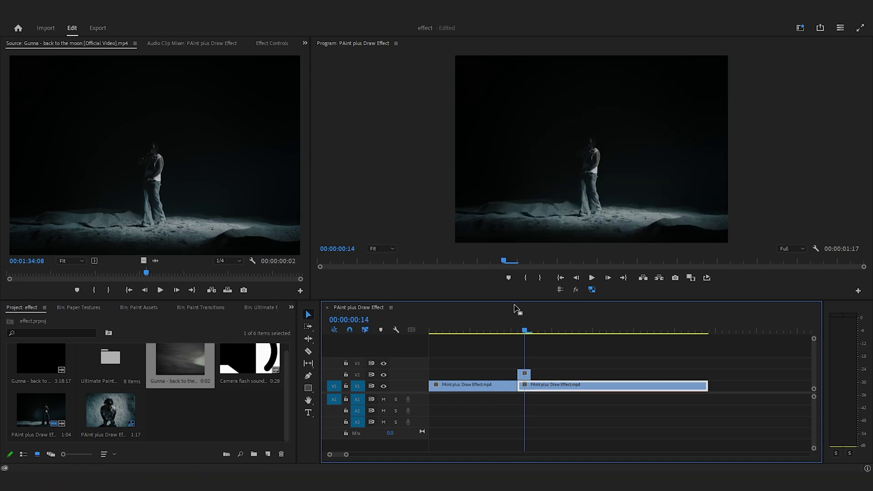
pyautogui.press('Left')
pyautogui.press('Right')
pyautogui.press('Left')
pyautogui.press('Right')
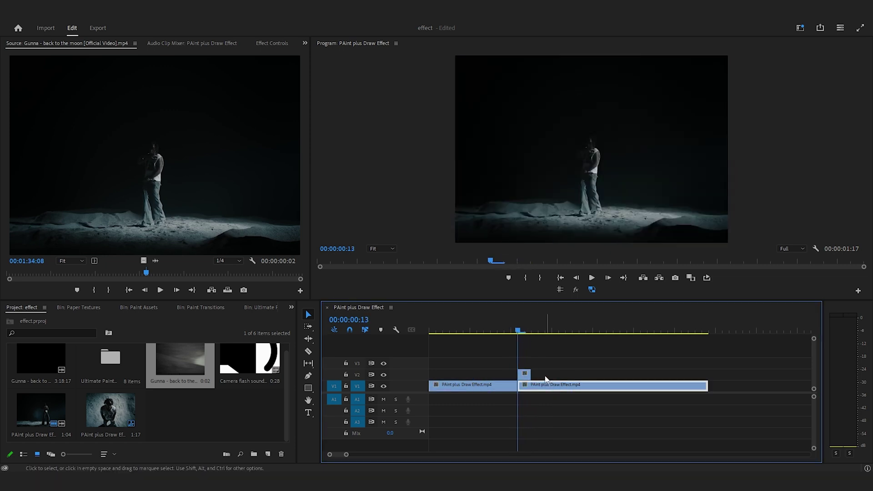
# Shift the second V1 clip to start where the V2 flash frames end, and play through the transition.
pyautogui.moveTo(556, 386); pyautogui.dragTo(616, 386)
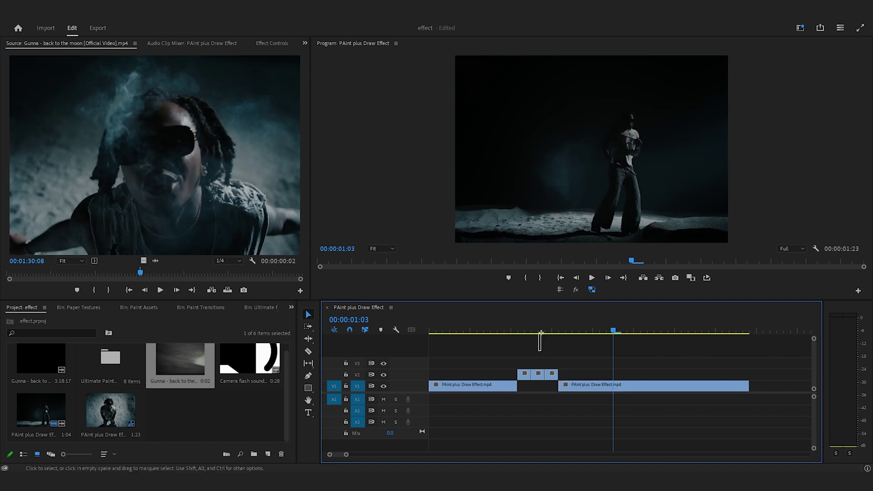
pyautogui.moveTo(540, 332); pyautogui.dragTo(486, 329)
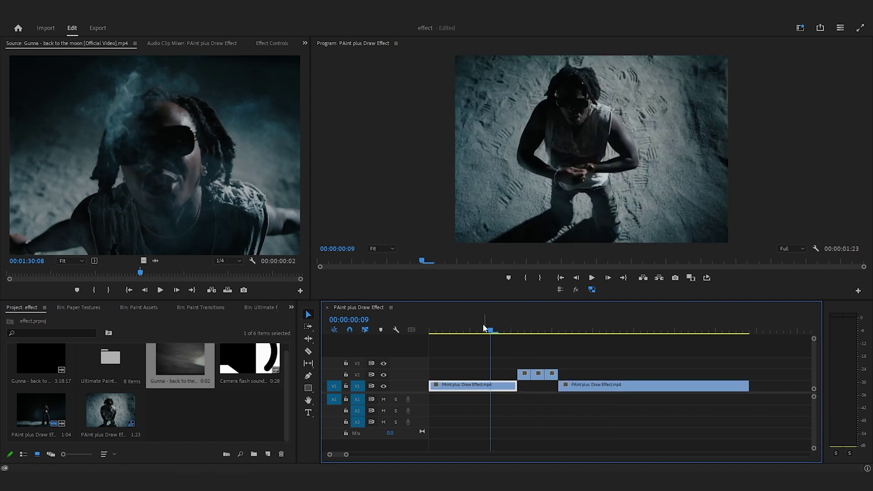
pyautogui.press('space')
pyautogui.press('space')
pyautogui.click(525, 329)
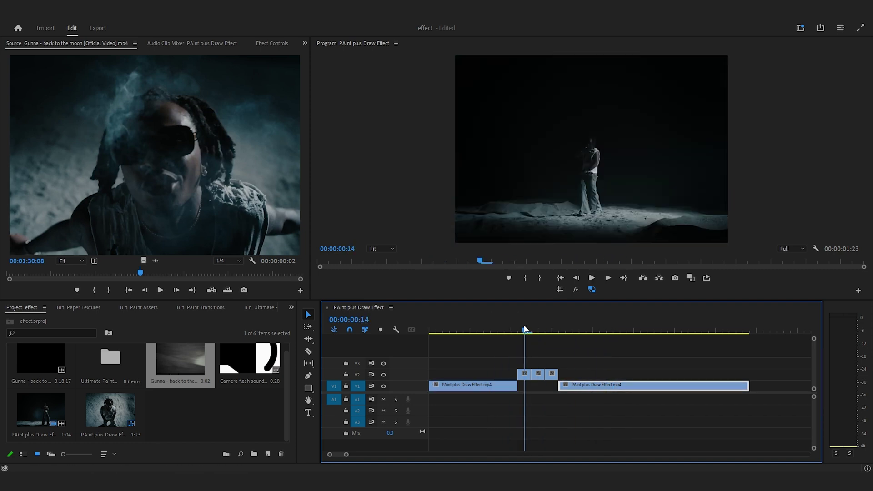
# Place frames 00:00:00:19 to 00:00:00:20 of X eyes.mov from Paint Assets on V3 above the middle flash clip, and add a frame hold.
pyautogui.doubleClick(114, 358)
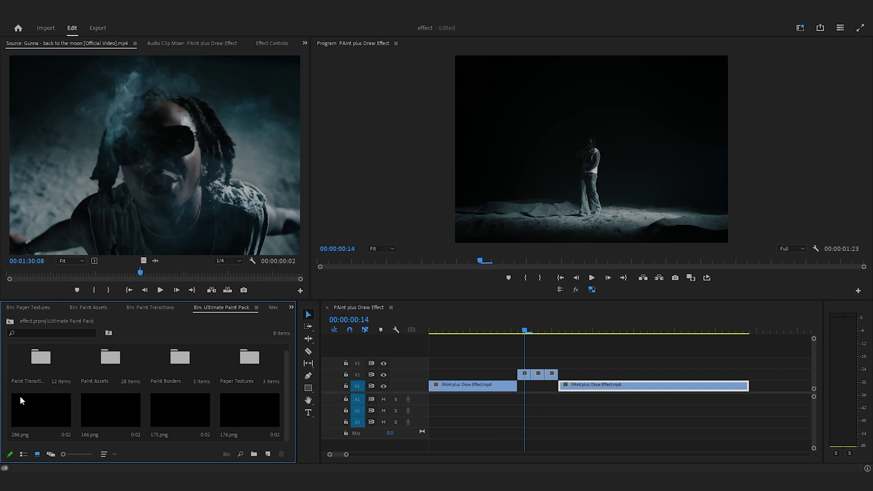
pyautogui.doubleClick(117, 358)
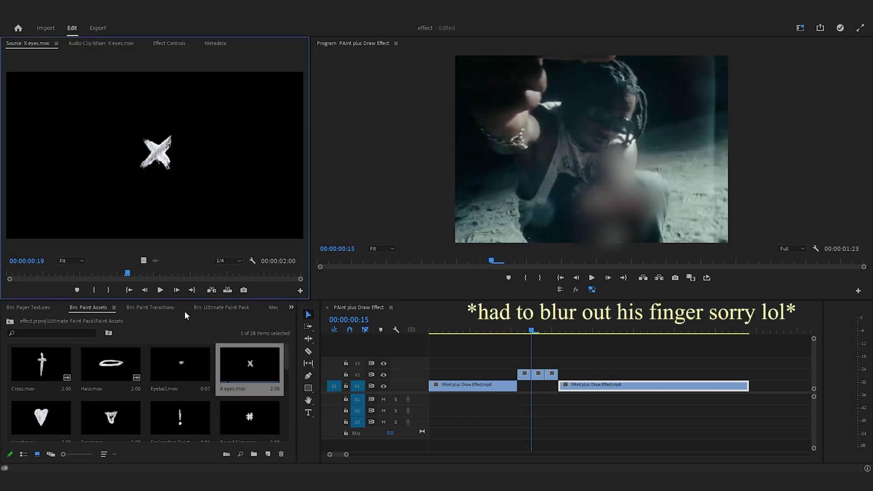
pyautogui.click(94, 289)
pyautogui.press('Right')
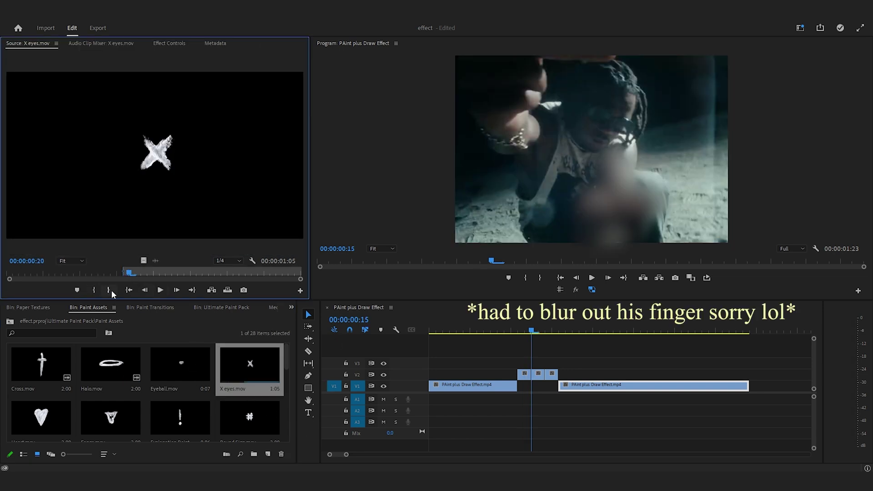
pyautogui.click(110, 290)
pyautogui.moveTo(143, 260); pyautogui.dragTo(534, 366)
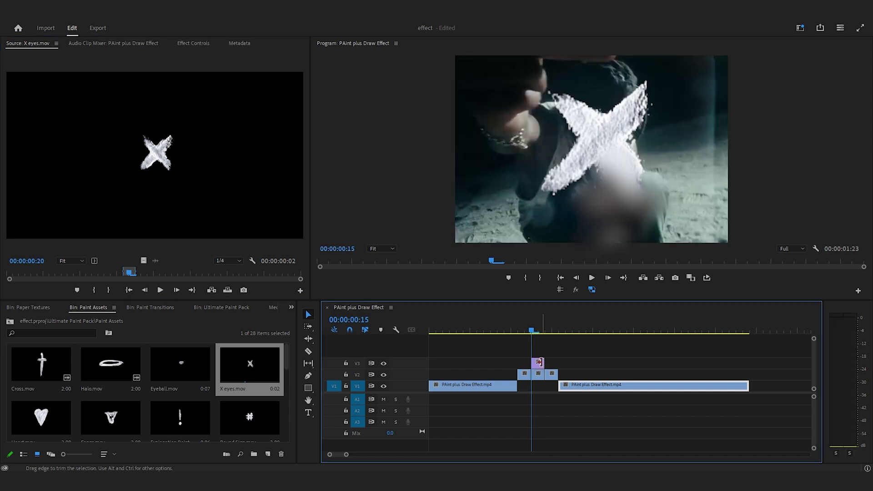
pyautogui.rightClick(538, 366)
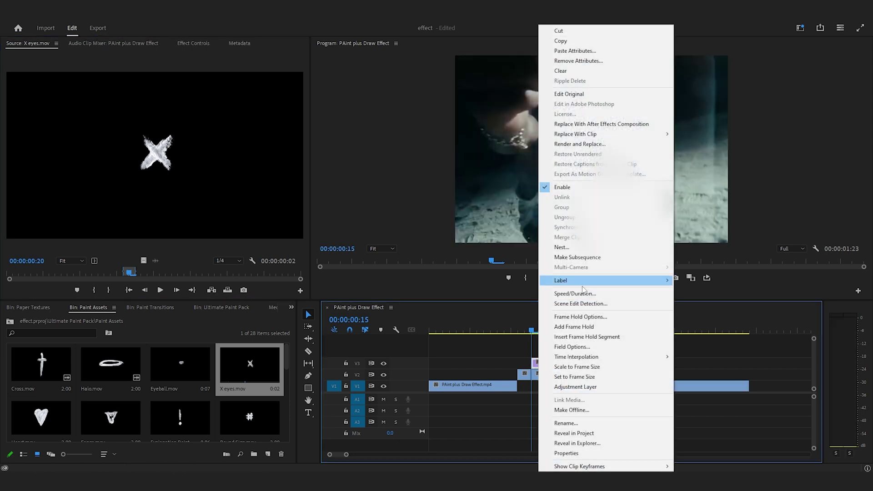
pyautogui.click(587, 331)
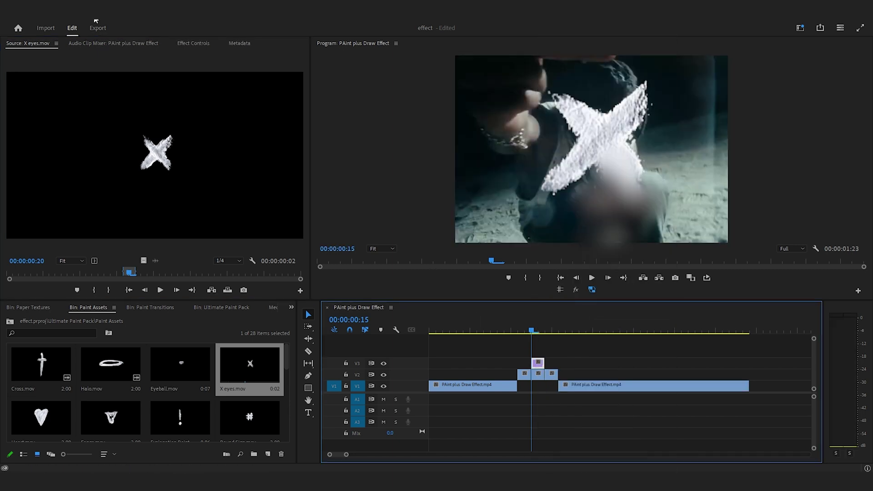
# Scale the X on V3 to 24 and position it over one of the man's eyes at about 527.5, 262.1.
pyautogui.click(193, 44)
pyautogui.moveTo(121, 100); pyautogui.dragTo(86, 99)
pyautogui.click(72, 81)
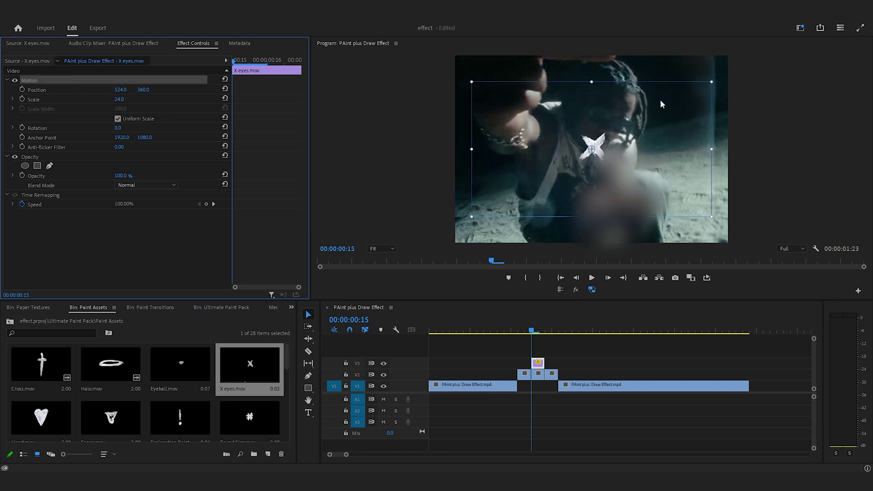
pyautogui.moveTo(593, 146); pyautogui.dragTo(592, 122)
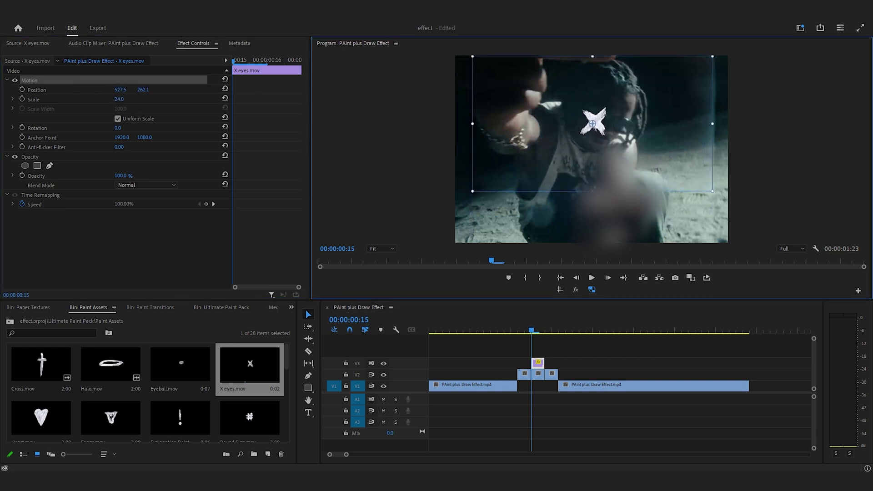
# Duplicate the X clip onto V4 and fit it slightly smaller over the other eye at about 627.1, 277.9.
pyautogui.click(535, 357)
pyautogui.moveTo(542, 366); pyautogui.dragTo(539, 352)
pyautogui.click(41, 81)
pyautogui.moveTo(593, 136); pyautogui.dragTo(619, 141)
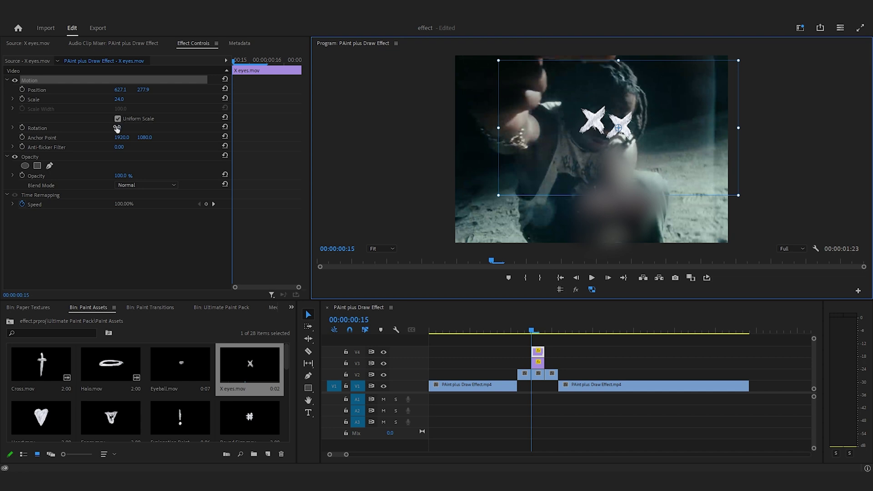
pyautogui.moveTo(117, 129); pyautogui.dragTo(125, 100)
pyautogui.click(578, 364)
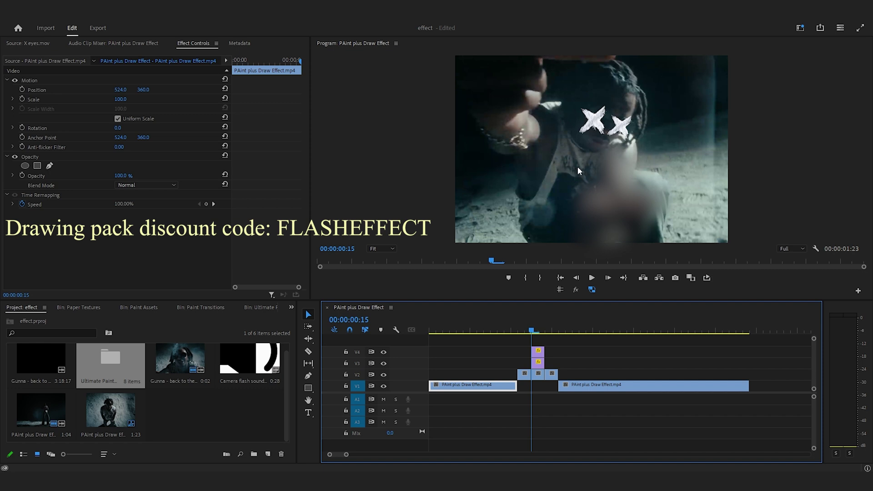
# Import 388.png from the PNG Drawings folder and place it on V5 above the X clips at a scale of 23.
pyautogui.doubleClick(209, 408)
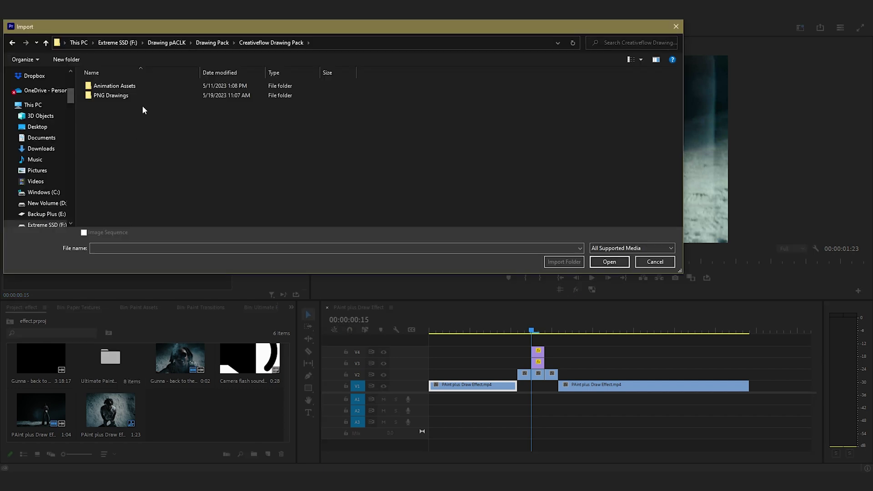
pyautogui.doubleClick(122, 96)
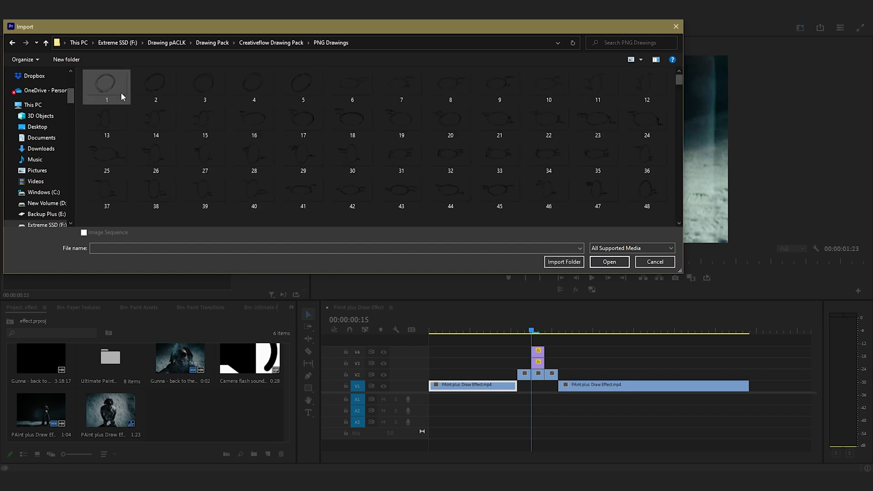
pyautogui.moveTo(680, 86); pyautogui.dragTo(680, 193)
pyautogui.click(253, 101)
pyautogui.click(621, 264)
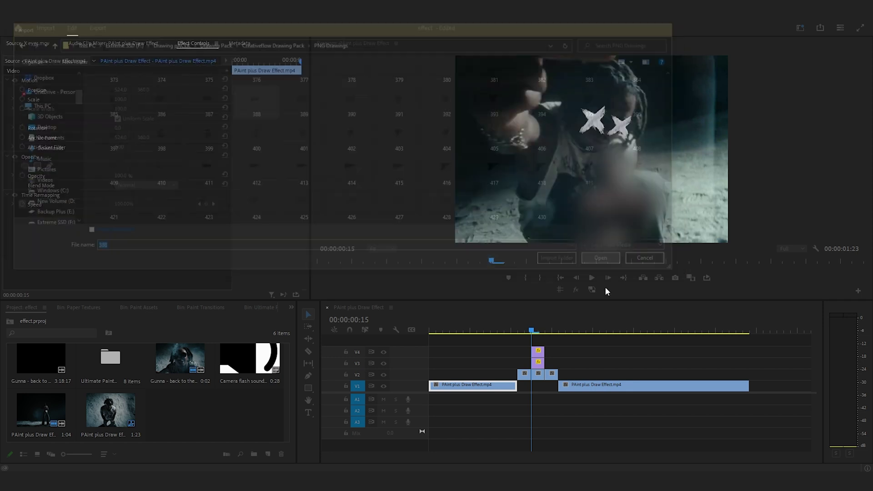
pyautogui.moveTo(184, 412)
pyautogui.mouseDown()
pyautogui.moveTo(604, 348)
pyautogui.moveTo(541, 342)
pyautogui.mouseUp()
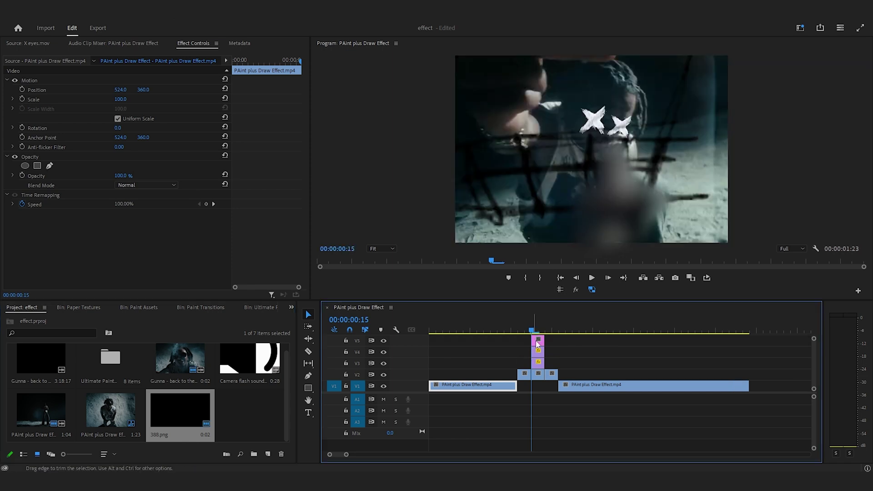
pyautogui.moveTo(122, 99); pyautogui.dragTo(87, 99)
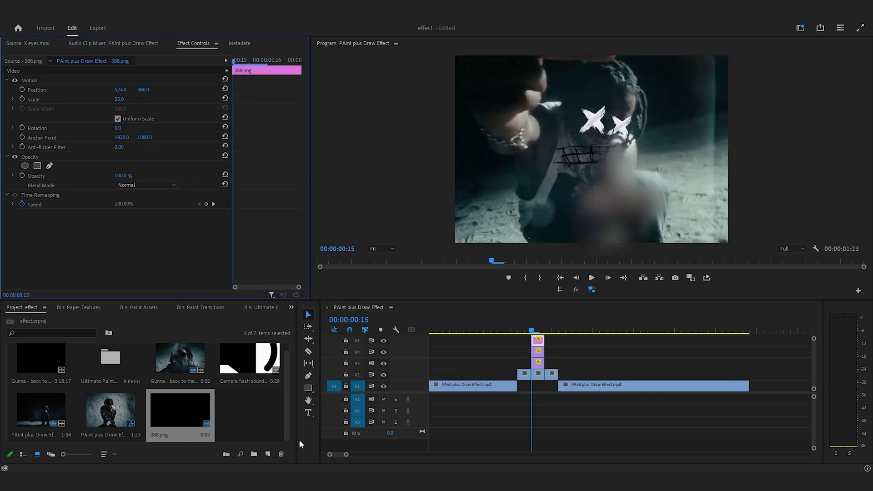
# Apply the Tint effect to the 388.png clip on V5 and map its black to white (FFFFFF).
pyautogui.click(291, 306)
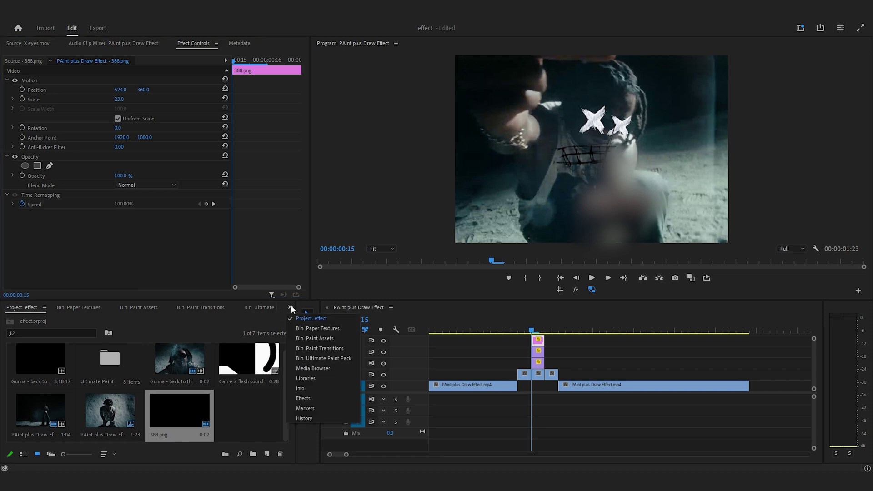
pyautogui.click(317, 398)
pyautogui.click(51, 319)
pyautogui.write('tinrt')
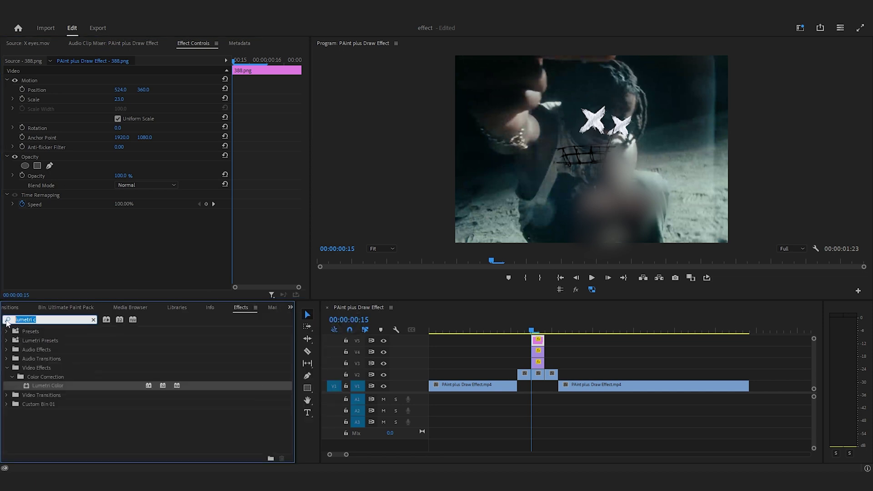
pyautogui.press('BackSpace')
pyautogui.press('BackSpace')
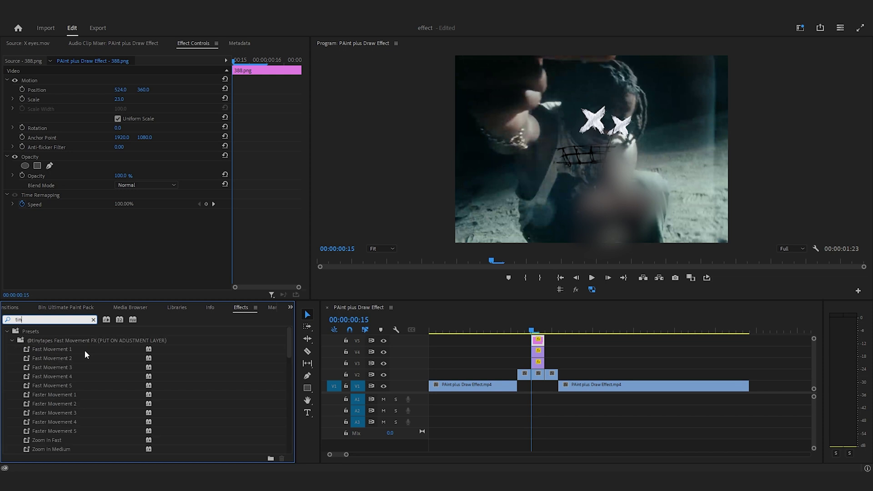
pyautogui.write('t')
pyautogui.click(46, 385)
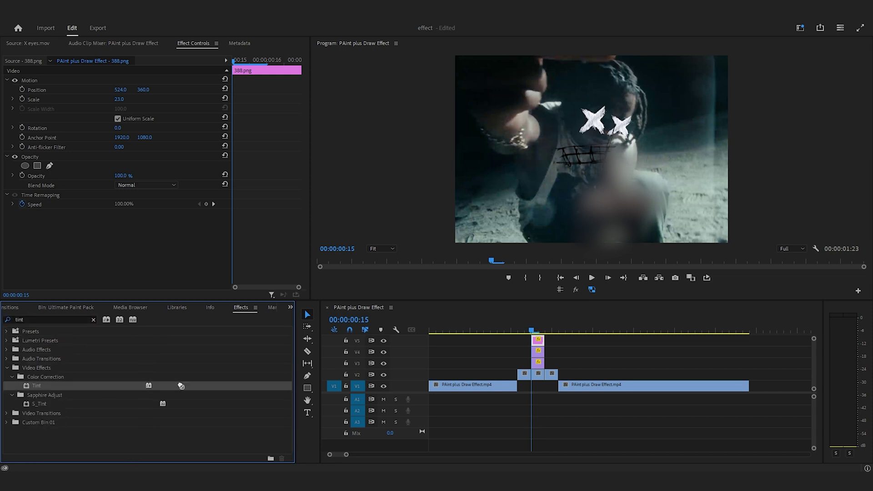
pyautogui.moveTo(181, 386); pyautogui.dragTo(539, 341)
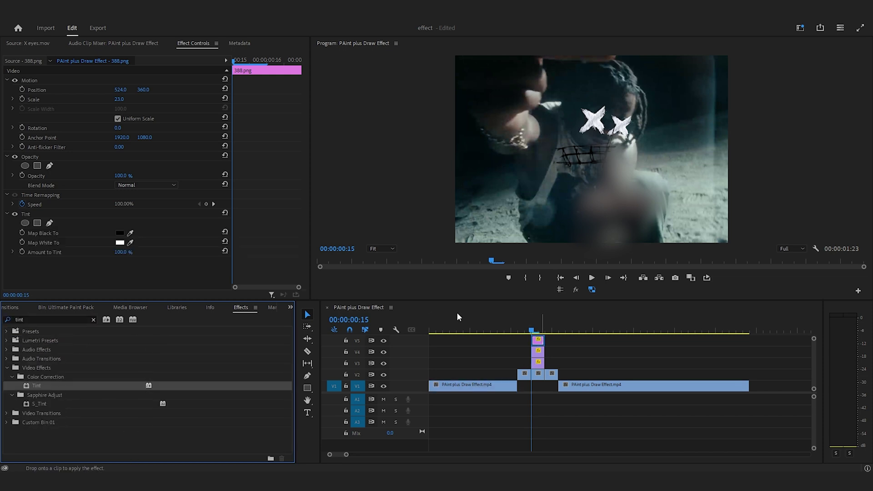
pyautogui.click(120, 233)
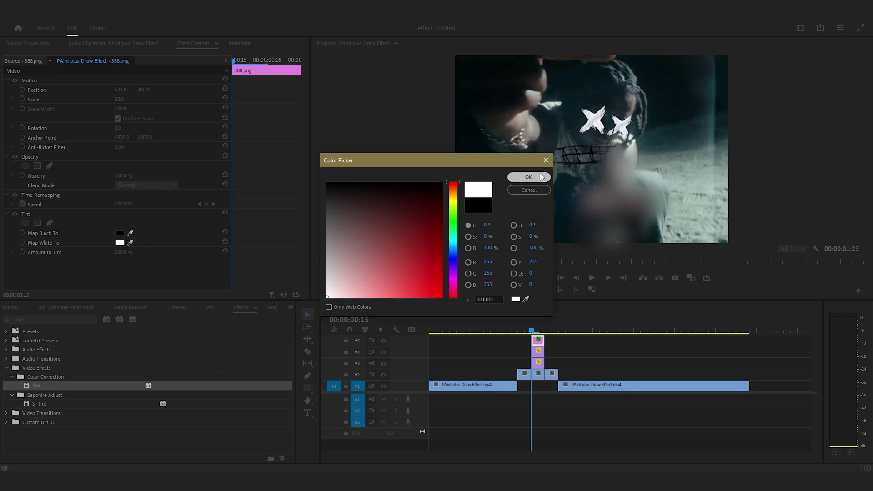
pyautogui.click(542, 177)
# Find the Horizontal Flip effect by searching for "flip" and apply it to the 388.png mouth drawing on V5.
pyautogui.doubleClick(21, 320)
pyautogui.write('flip')
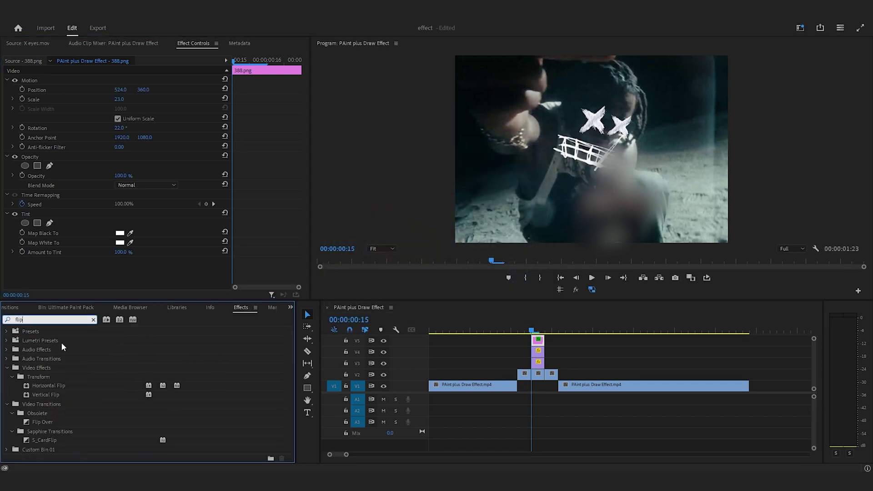
pyautogui.click(50, 386)
pyautogui.moveTo(48, 389)
pyautogui.mouseDown()
pyautogui.moveTo(538, 353)
pyautogui.moveTo(538, 341)
pyautogui.mouseUp()
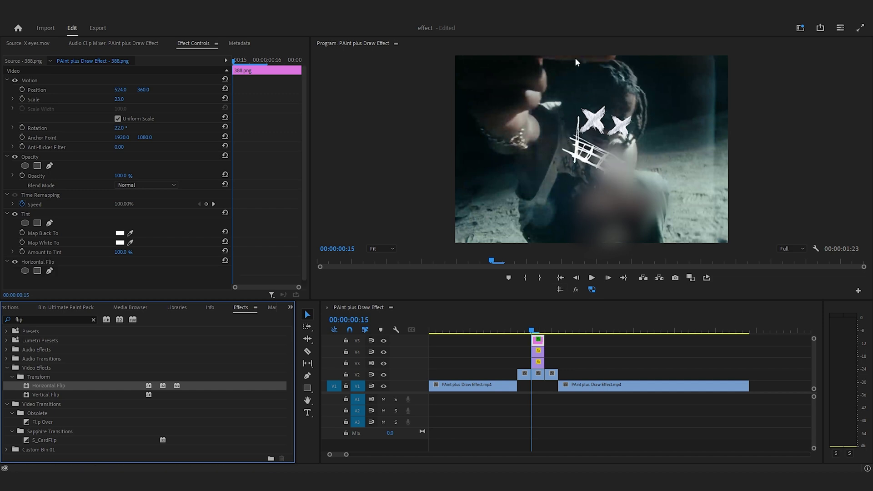
# Reposition the 388.png mouth drawing under the X eyes at about 503.0, 340.8.
pyautogui.click(54, 82)
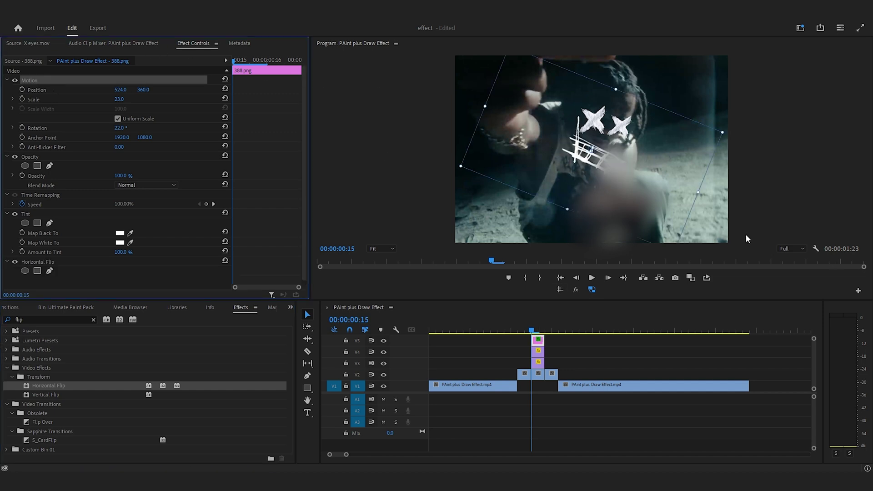
pyautogui.moveTo(650, 207); pyautogui.dragTo(644, 201)
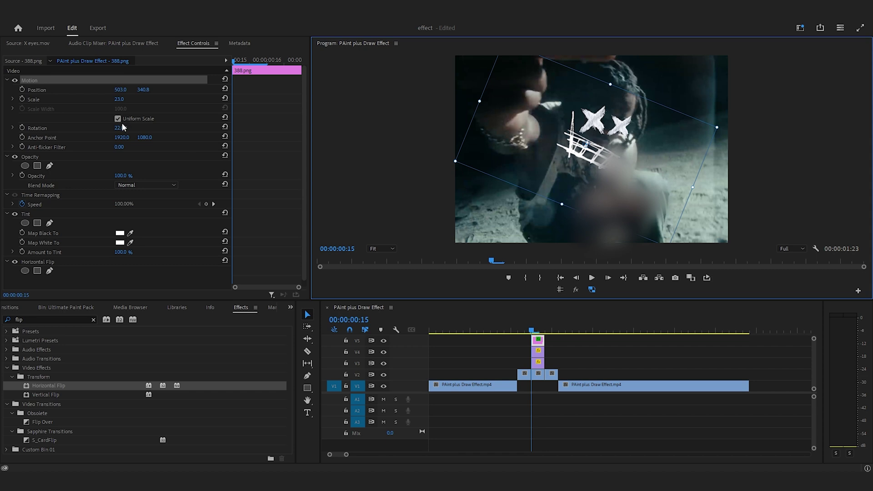
# Import 22.png onto V6 above the mouth drawing and apply the Tint effect to it, mapping black to white.
pyautogui.hotkey('ctrl', 'i')
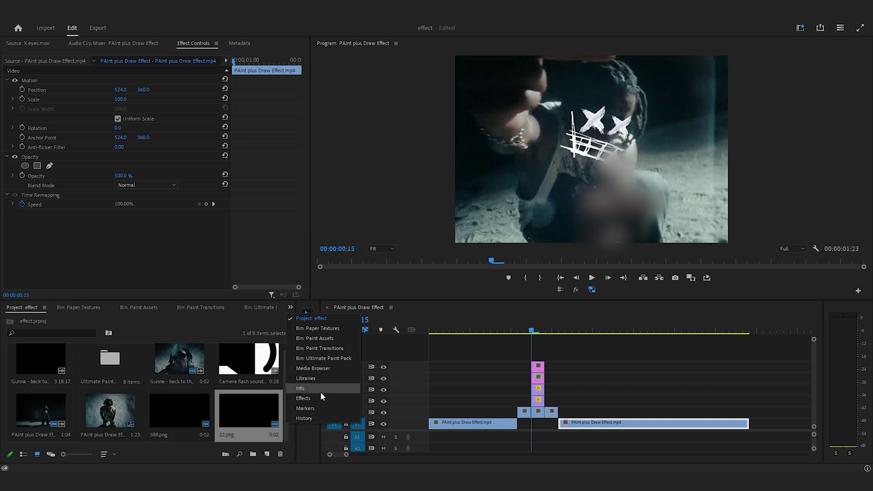
pyautogui.click(321, 392)
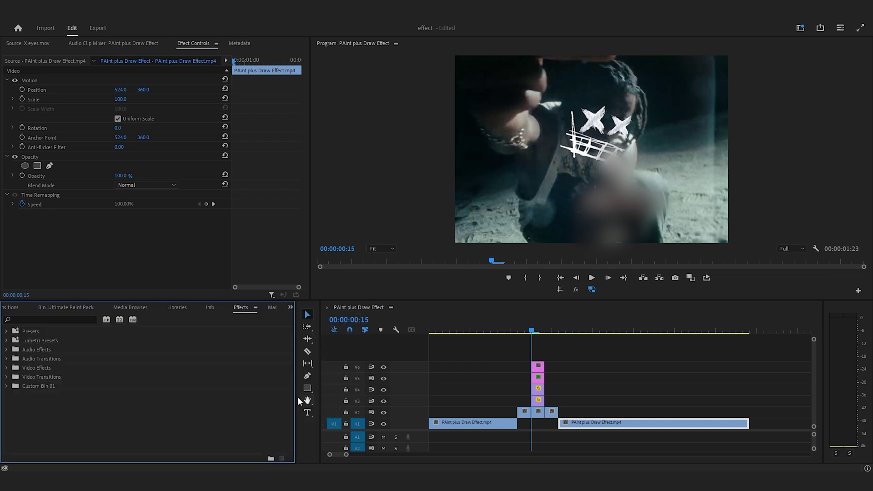
pyautogui.click(33, 319)
pyautogui.write('tint')
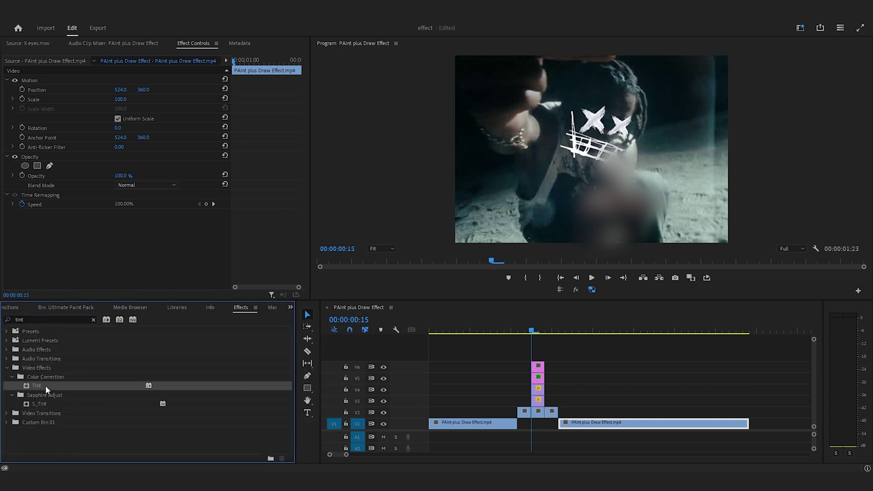
pyautogui.moveTo(45, 385); pyautogui.dragTo(543, 367)
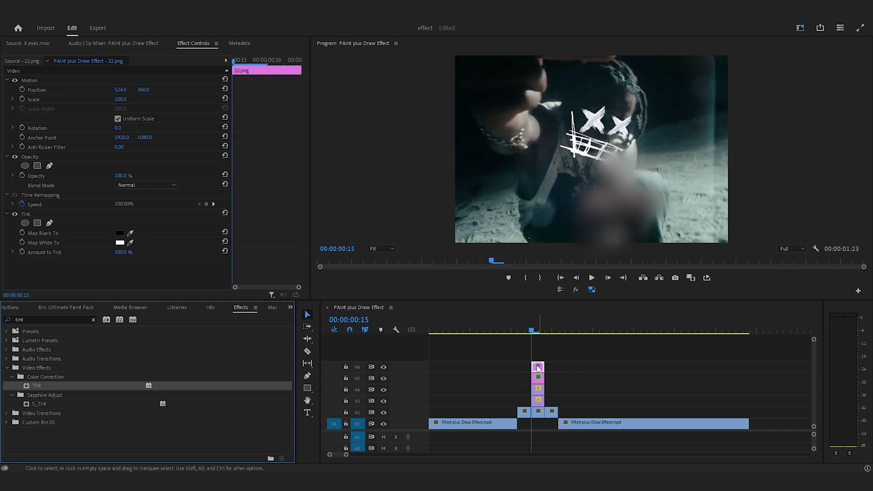
pyautogui.click(120, 233)
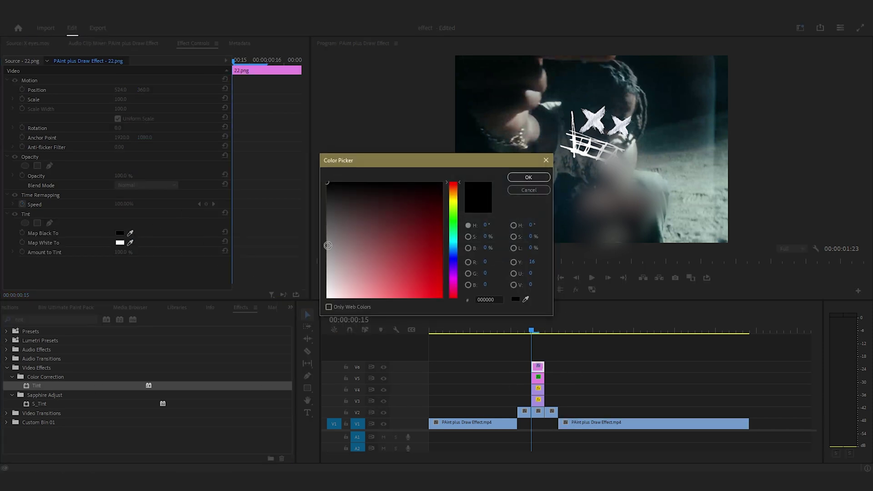
pyautogui.click(328, 184)
pyautogui.click(526, 179)
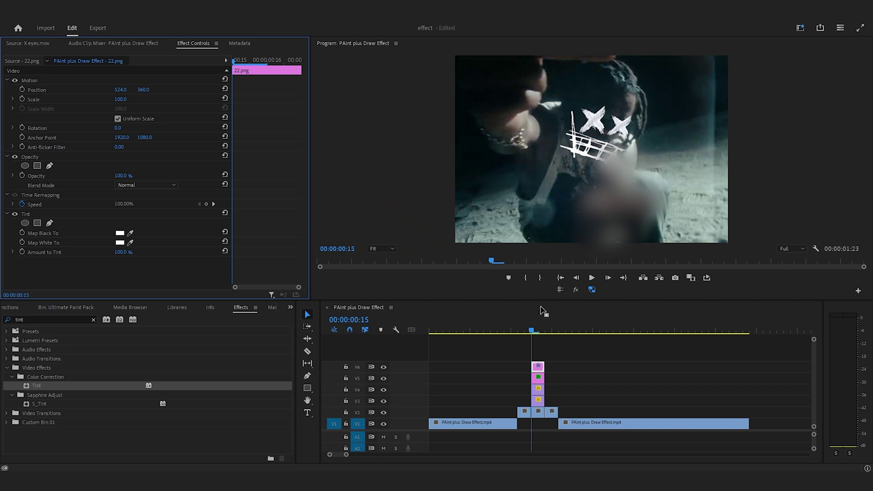
# Set the 22.png drawing's scale to 33 and apply the Vertical Flip effect to it.
pyautogui.moveTo(122, 99)
pyautogui.mouseDown()
pyautogui.moveTo(95, 99)
pyautogui.moveTo(127, 100)
pyautogui.mouseUp()
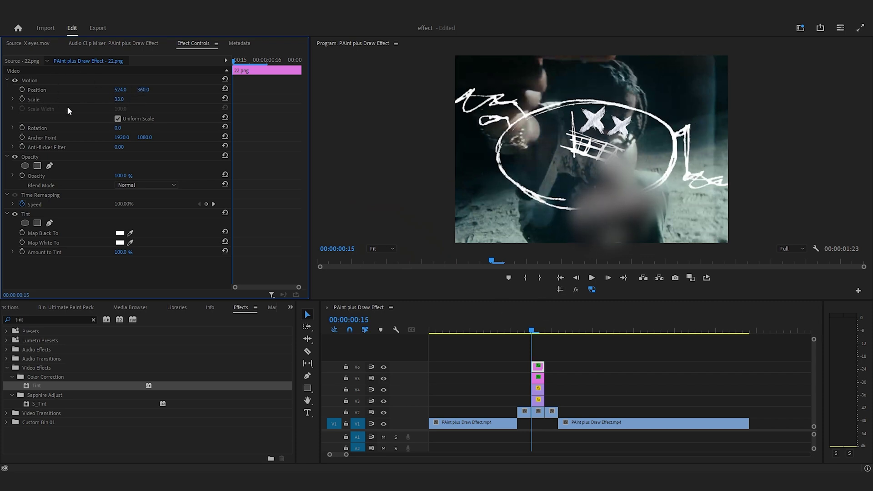
pyautogui.doubleClick(47, 317)
pyautogui.write('flip')
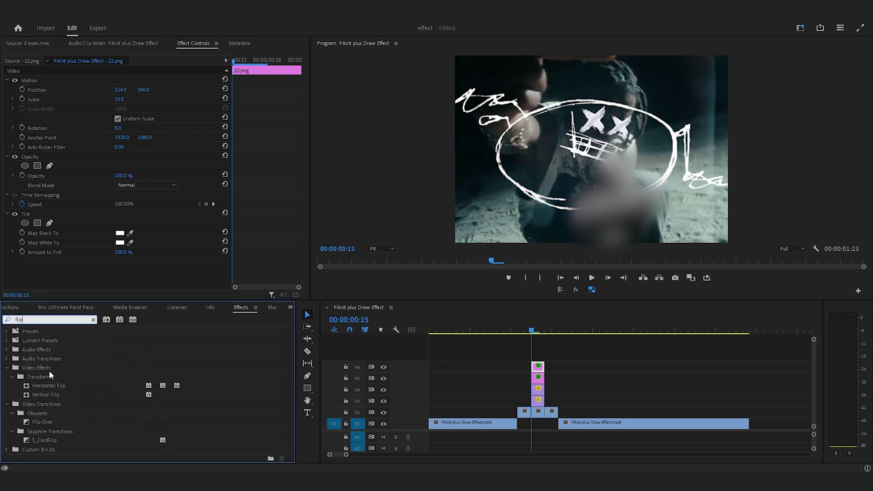
pyautogui.moveTo(51, 394); pyautogui.dragTo(539, 372)
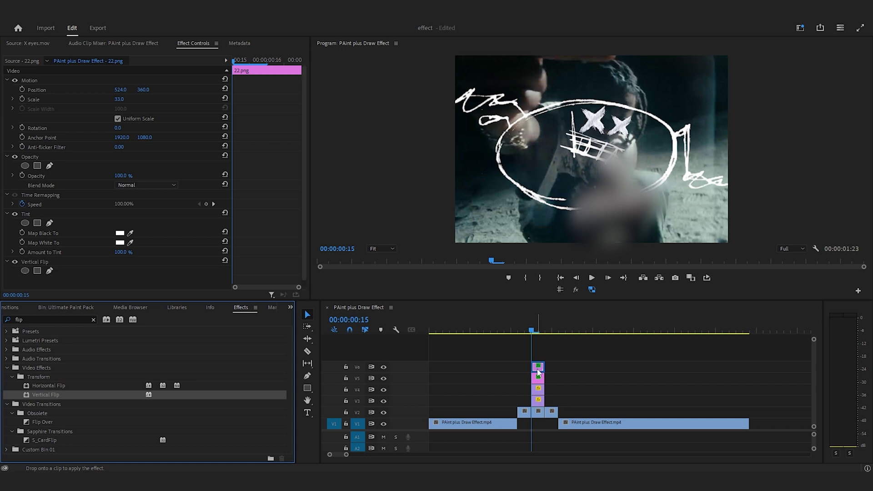
# Turn off uniform scaling for 22.png, set its scale width to 22, and fit it around the head at about 557.2, 293.6.
pyautogui.click(118, 119)
pyautogui.moveTo(128, 110)
pyautogui.mouseDown()
pyautogui.moveTo(83, 110)
pyautogui.moveTo(93, 110)
pyautogui.mouseUp()
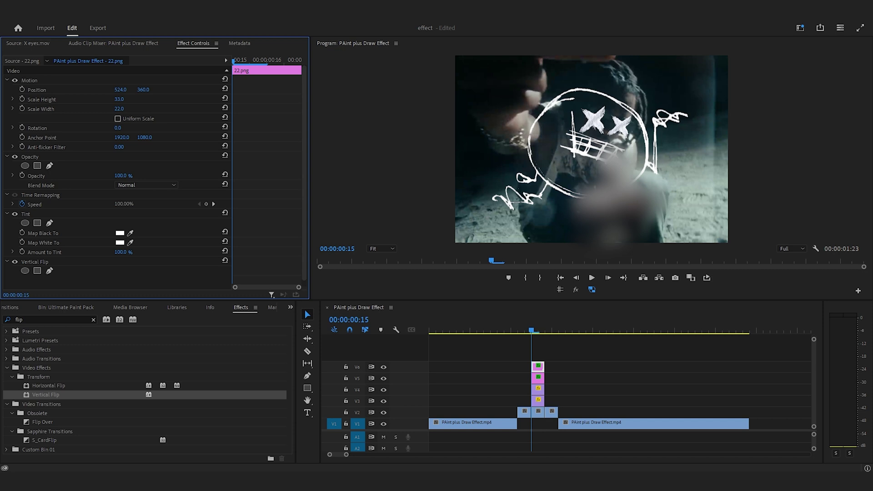
pyautogui.click(100, 81)
pyautogui.moveTo(626, 188)
pyautogui.mouseDown()
pyautogui.moveTo(635, 158)
pyautogui.moveTo(635, 167)
pyautogui.mouseUp()
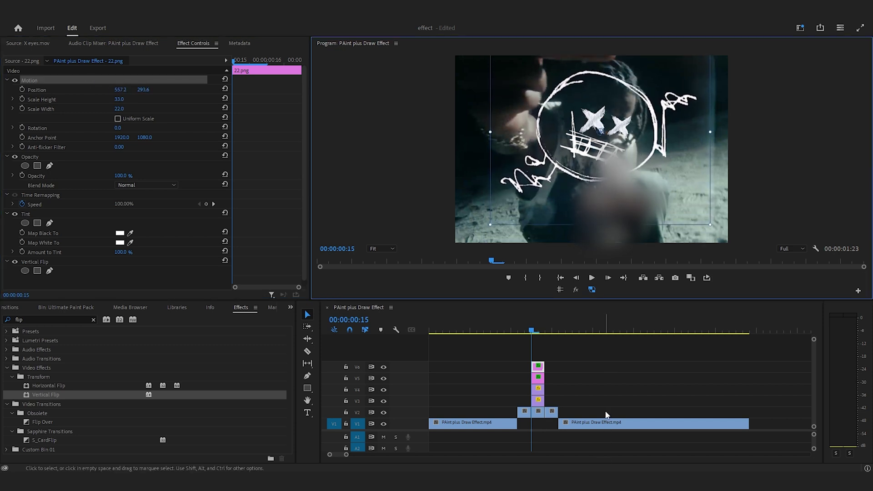
pyautogui.click(583, 365)
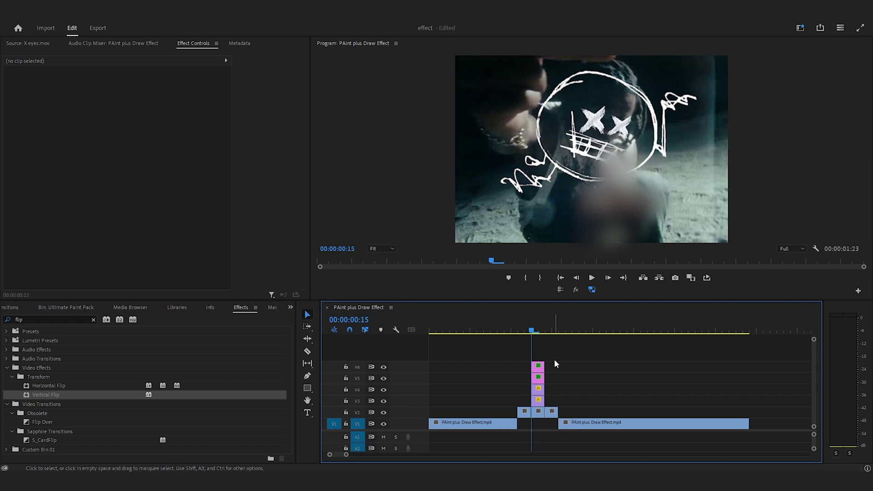
pyautogui.moveTo(534, 320); pyautogui.dragTo(516, 317)
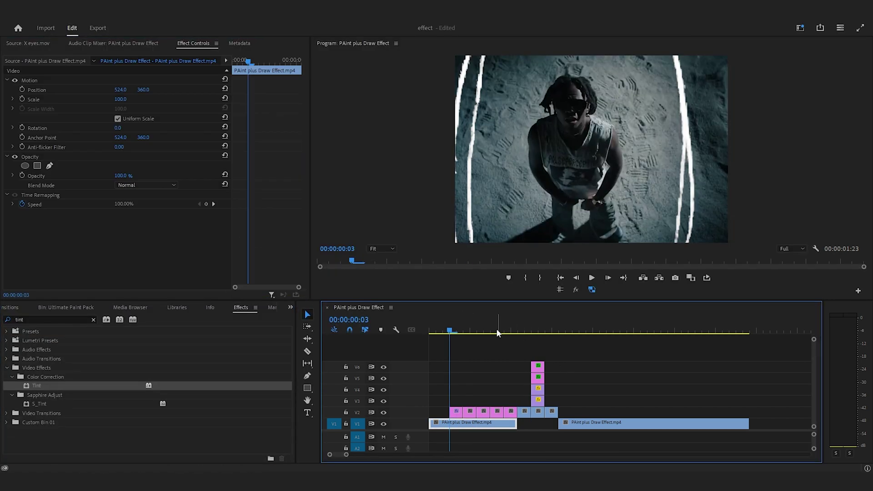
pyautogui.click(499, 334)
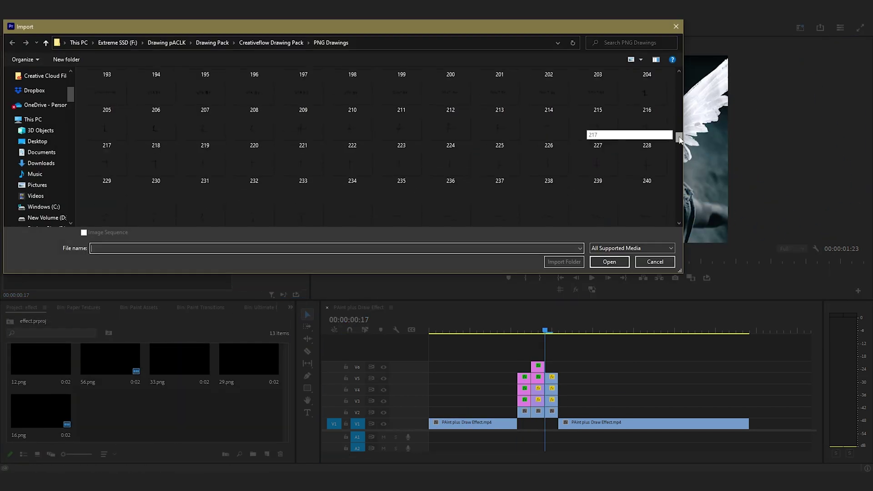
# Import the 290.png halo onto V6 of the wings frame and set its scale to 34, rotation to -5° and position to about 550.2, 152.0.
pyautogui.scroll(1, 396, 146)
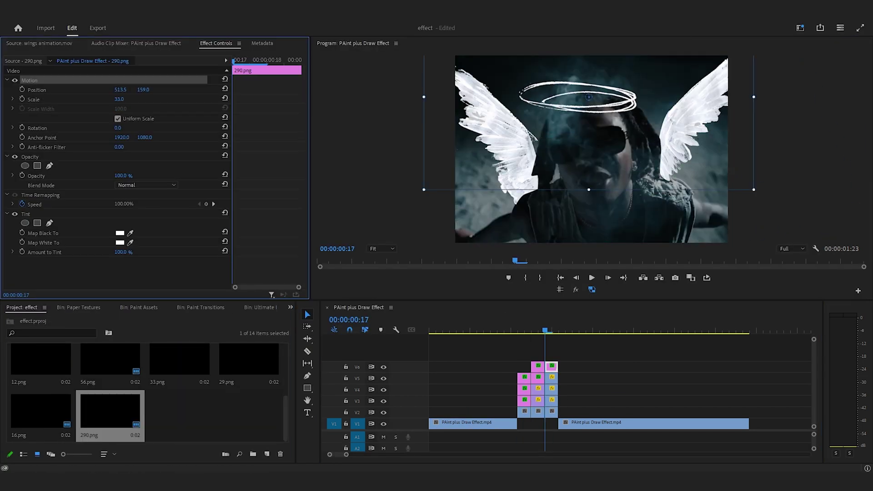
pyautogui.moveTo(118, 128); pyautogui.dragTo(119, 100)
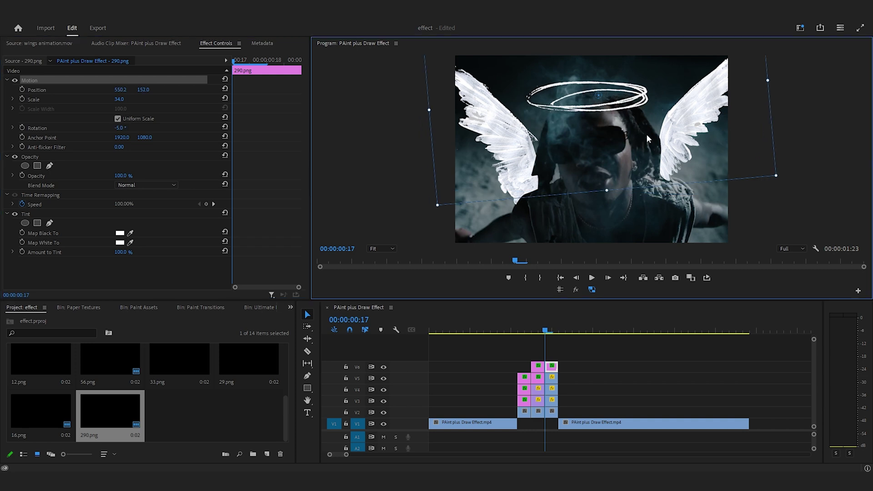
# Play the sequence from the first video clip through the three drawn flash frames.
pyautogui.click(621, 380)
pyautogui.click(533, 326)
pyautogui.moveTo(534, 325); pyautogui.dragTo(464, 332)
pyautogui.press('space')
pyautogui.press('space')
pyautogui.click(465, 336)
pyautogui.press('space')
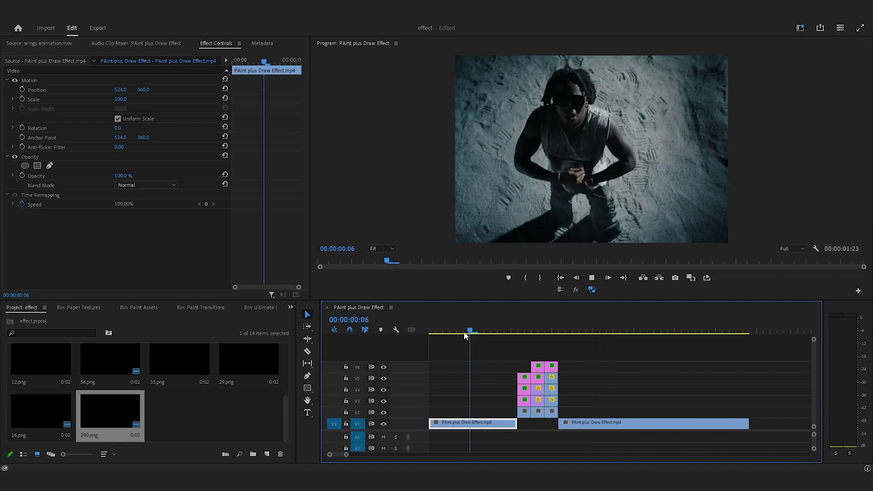
# Nest all the layers of the first flash frame into one sequence, keeping the default name.
pyautogui.click(520, 335)
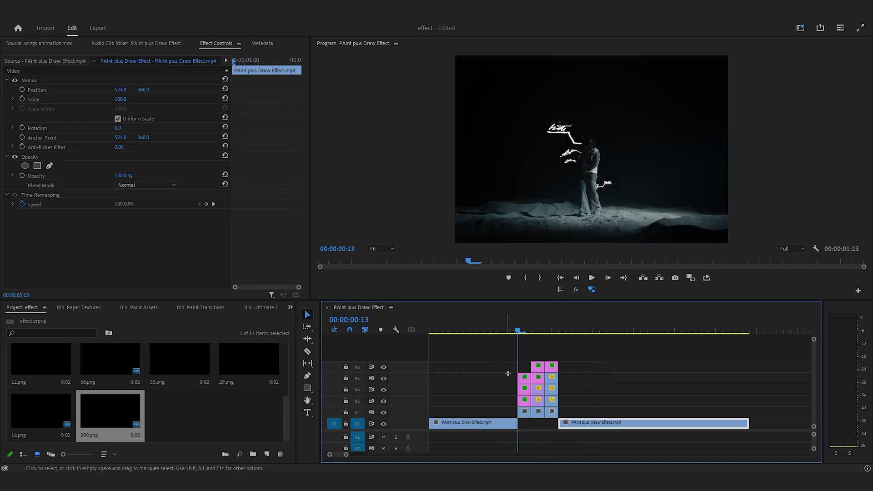
pyautogui.moveTo(508, 373); pyautogui.dragTo(528, 418)
pyautogui.rightClick(524, 416)
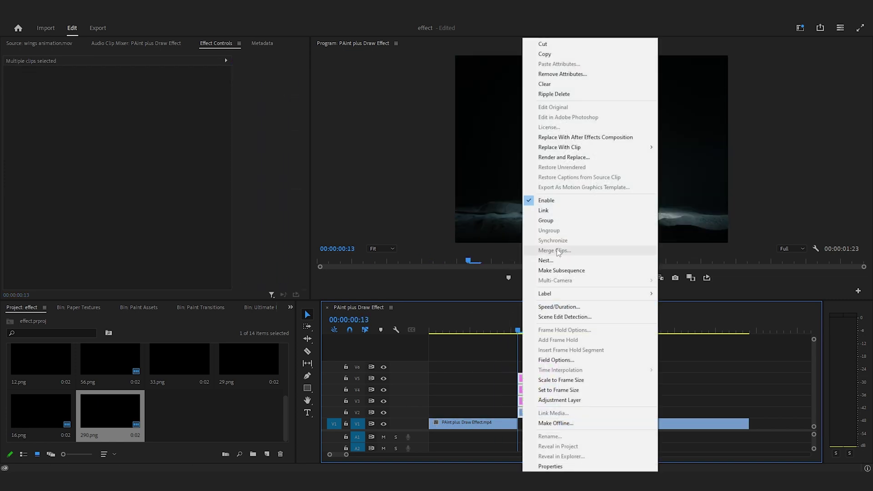
pyautogui.click(546, 261)
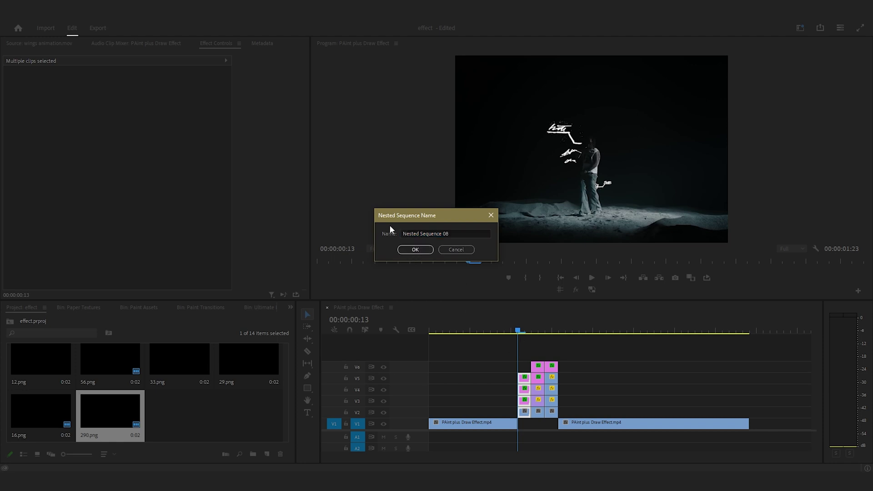
pyautogui.click(415, 250)
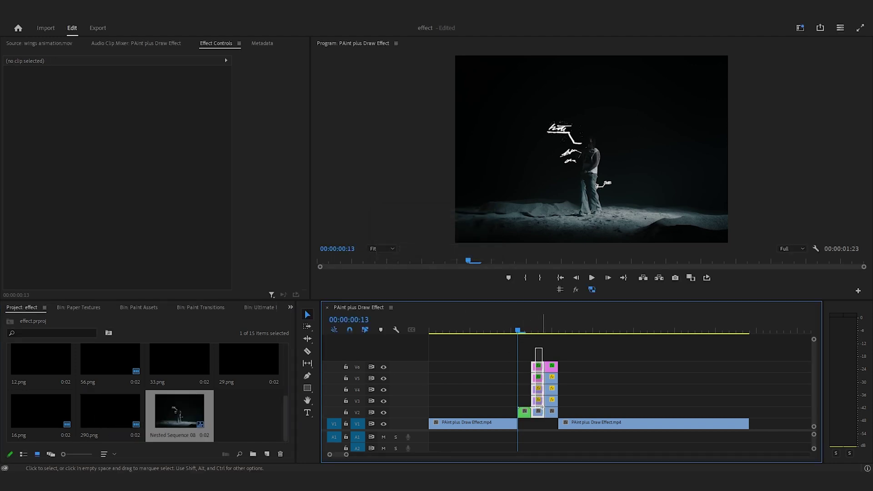
# Nest the layers of the second and third flash frames into separate sequences with default names.
pyautogui.rightClick(539, 414)
pyautogui.click(562, 261)
pyautogui.click(415, 250)
pyautogui.moveTo(561, 350); pyautogui.dragTo(551, 413)
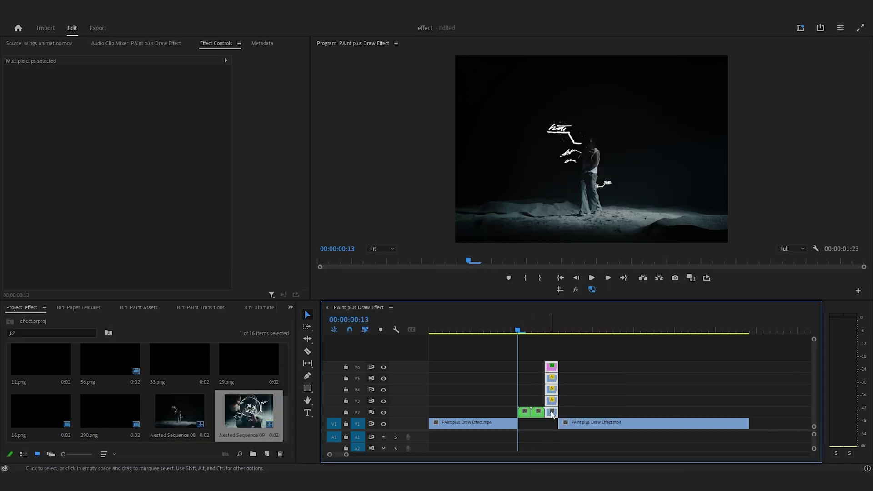
pyautogui.rightClick(551, 413)
pyautogui.click(572, 261)
pyautogui.click(415, 249)
# Play the transition with the three nested flash frames between the video clips.
pyautogui.click(493, 329)
pyautogui.press('space')
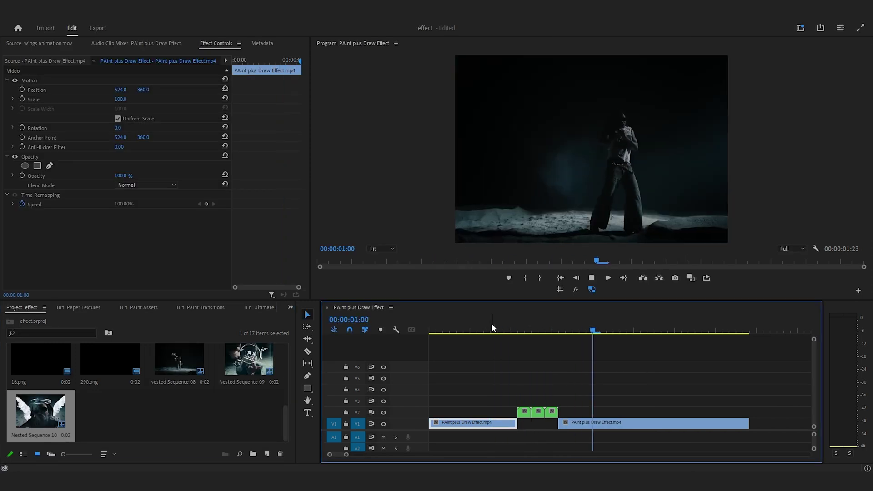
pyautogui.moveTo(496, 330); pyautogui.dragTo(506, 337)
# Spread out the nested flash frames on V2 and duplicate each one, forming a continuous run of six clips.
pyautogui.moveTo(553, 402); pyautogui.dragTo(595, 412)
pyautogui.click(524, 414)
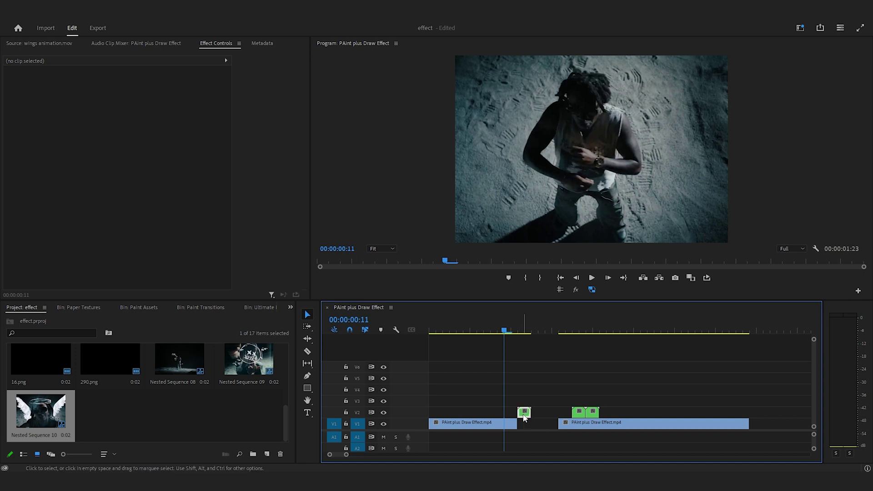
pyautogui.moveTo(524, 417); pyautogui.dragTo(580, 415)
pyautogui.click(595, 415)
# Punch in on the first nested flash frame by setting its scale to 191 and its position to 524.0, 239.0.
pyautogui.moveTo(518, 331)
pyautogui.mouseDown()
pyautogui.moveTo(534, 331)
pyautogui.moveTo(524, 335)
pyautogui.mouseUp()
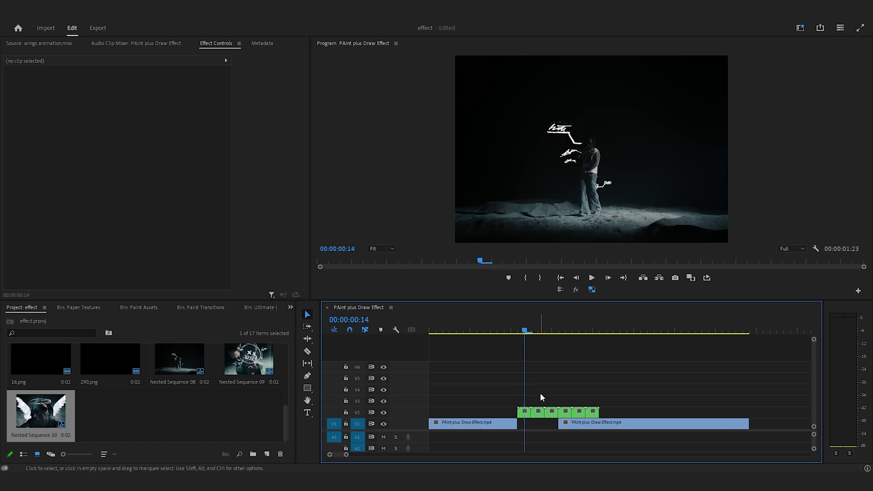
pyautogui.click(524, 413)
pyautogui.moveTo(121, 99); pyautogui.dragTo(92, 90)
# Enlarge and reposition the second copy of the nested X-eyed face frame, the fourth clip on V2.
pyautogui.click(545, 330)
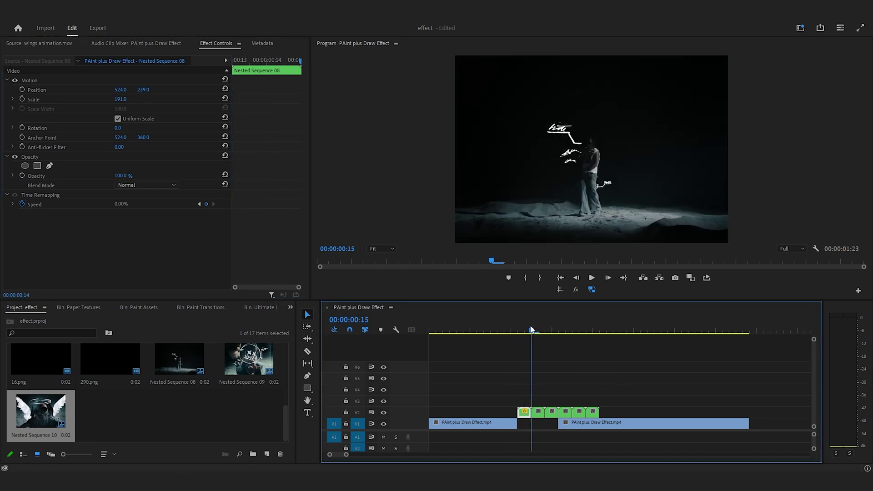
pyautogui.moveTo(545, 328); pyautogui.dragTo(560, 327)
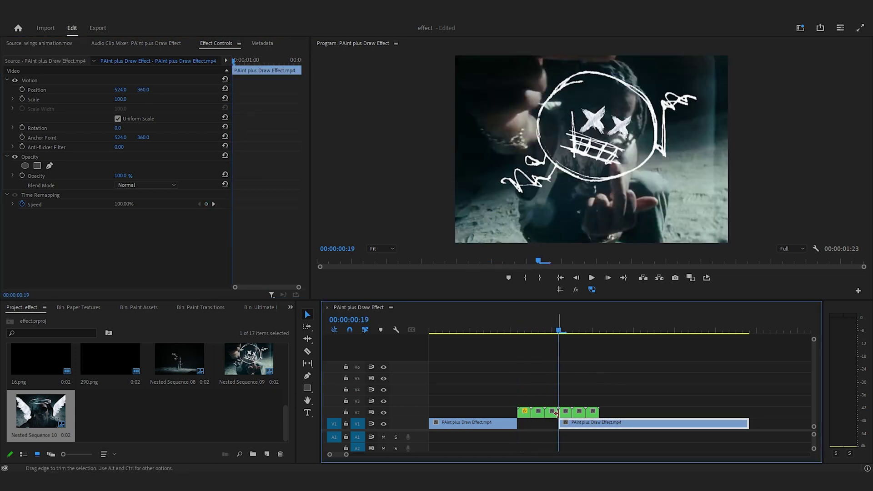
pyautogui.click(563, 412)
pyautogui.moveTo(122, 99); pyautogui.dragTo(205, 89)
# Set the first nested wings-and-halo frame's scale to 170 and its position to 696.0, 360.0.
pyautogui.click(573, 329)
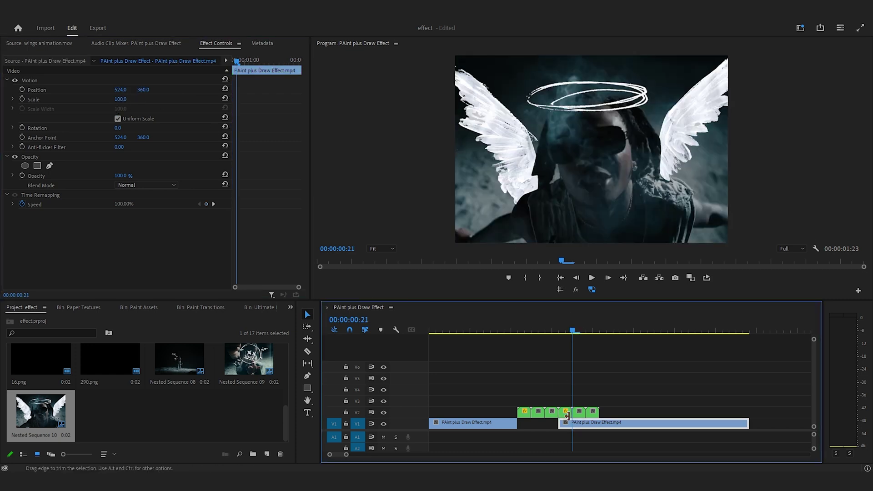
pyautogui.click(579, 411)
pyautogui.moveTo(122, 100); pyautogui.dragTo(196, 90)
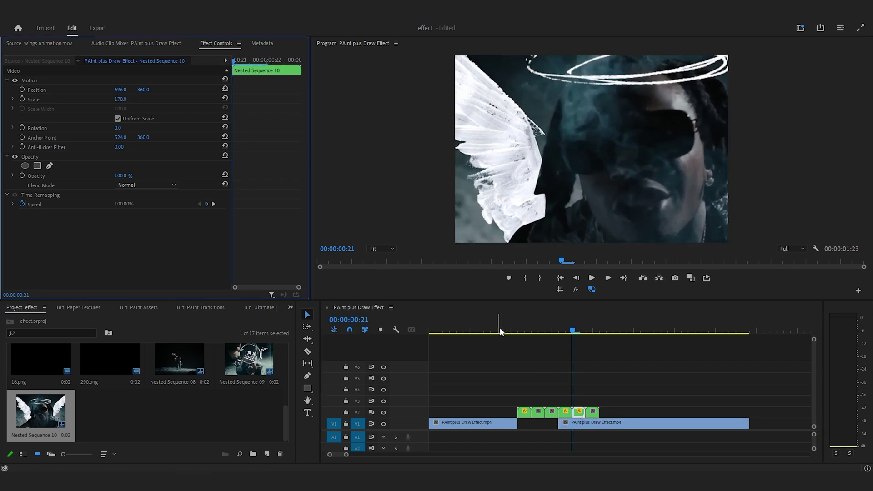
# Preview the extended transition and move the second video clip on V1 to start where the flash frames end.
pyautogui.moveTo(502, 330); pyautogui.dragTo(498, 329)
pyautogui.press('space')
pyautogui.moveTo(596, 425); pyautogui.dragTo(636, 426)
pyautogui.click(547, 353)
# Play the extended transition repeatedly from the first video clip into the second.
pyautogui.press('space')
pyautogui.press('space')
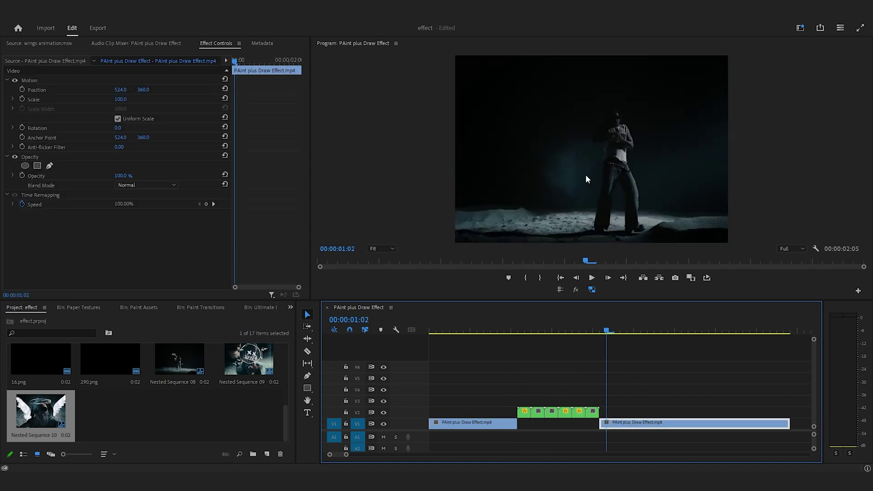
pyautogui.moveTo(572, 331); pyautogui.dragTo(482, 327)
pyautogui.press('space')
pyautogui.press('space')
pyautogui.click(521, 340)
pyautogui.press('space')
pyautogui.press('space')
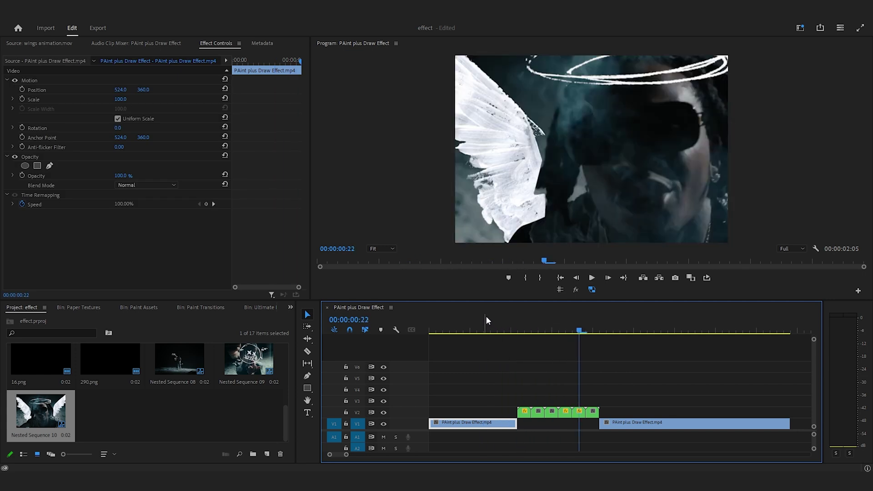
# Create a new adjustment layer at 1048 by 720, 23.976 fps, with square pixels.
pyautogui.click(537, 349)
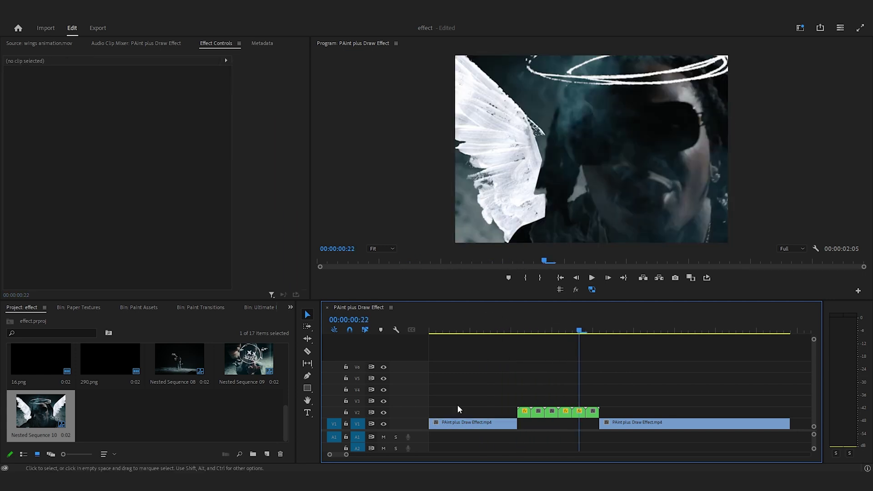
pyautogui.click(271, 453)
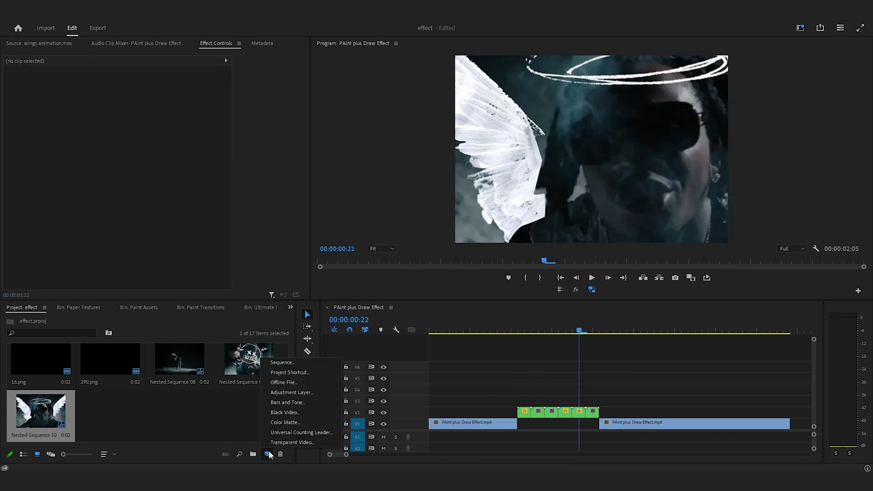
pyautogui.click(289, 393)
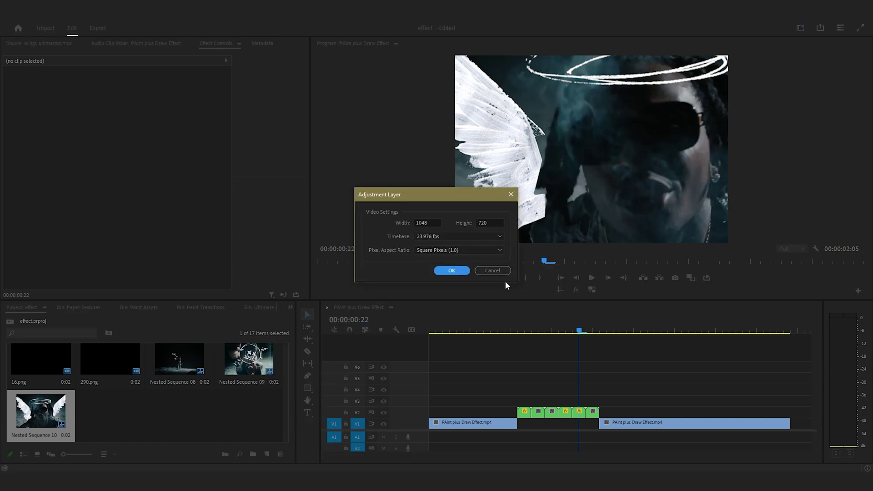
pyautogui.click(452, 270)
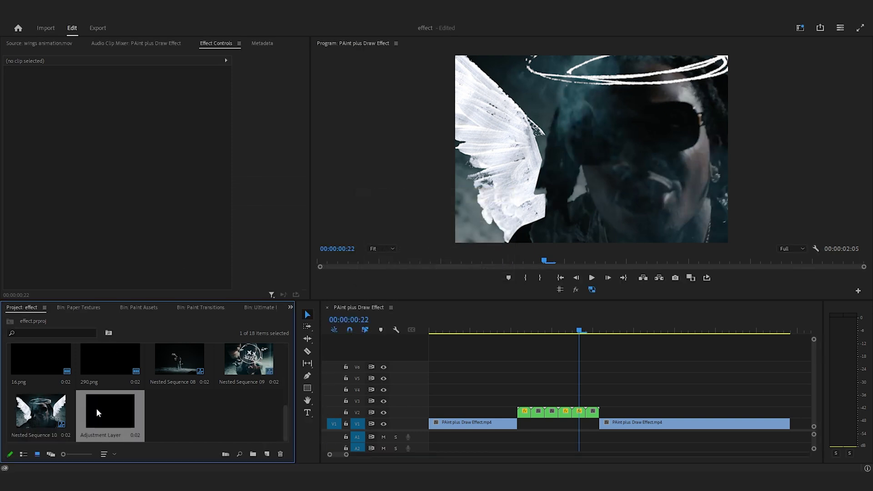
# Place the adjustment layer on V3 as a four-frame clip centred on the cut into the first flash frame.
pyautogui.moveTo(97, 412); pyautogui.dragTo(504, 401)
pyautogui.click(519, 327)
pyautogui.press('Left')
pyautogui.press('Left')
pyautogui.click(518, 402)
pyautogui.press('Right')
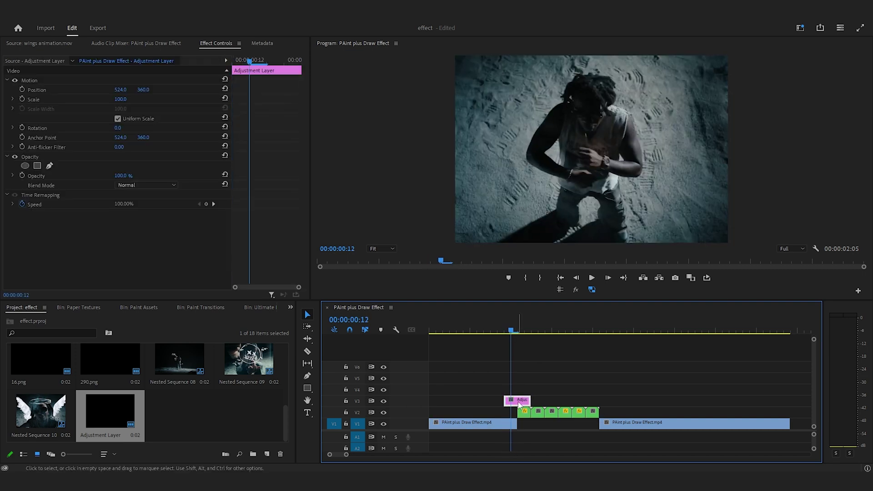
pyautogui.press('Right')
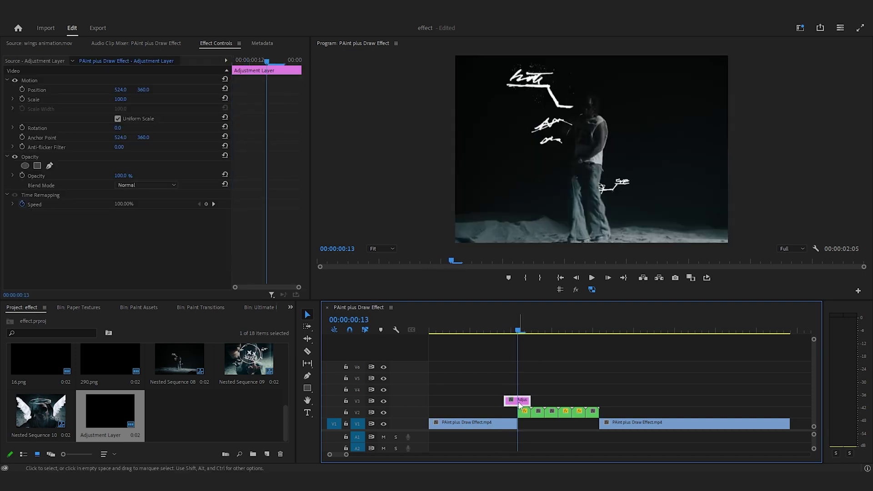
# Find the Lumetri Color effect and apply it to the adjustment layer on V3.
pyautogui.click(290, 307)
pyautogui.click(317, 398)
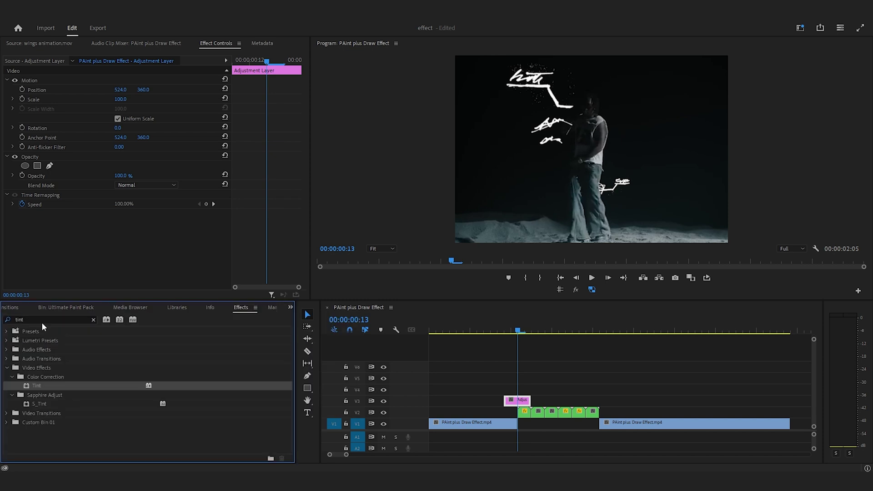
pyautogui.click(25, 318)
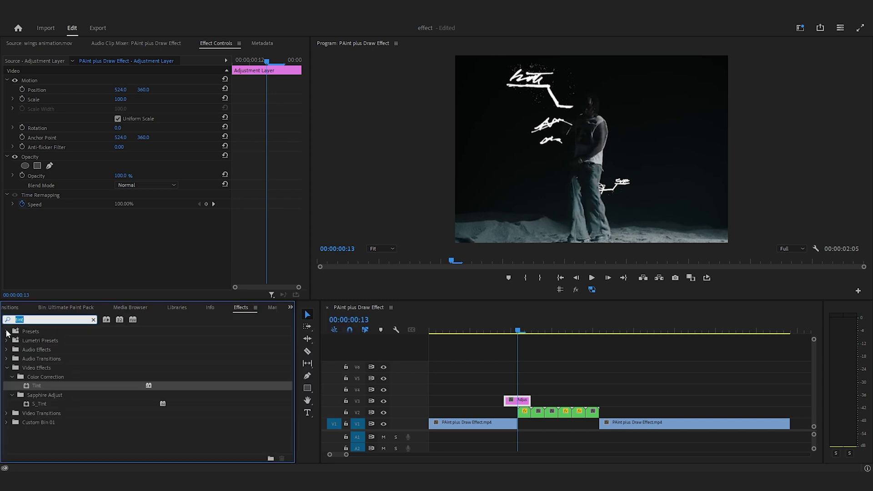
pyautogui.write('lumetr')
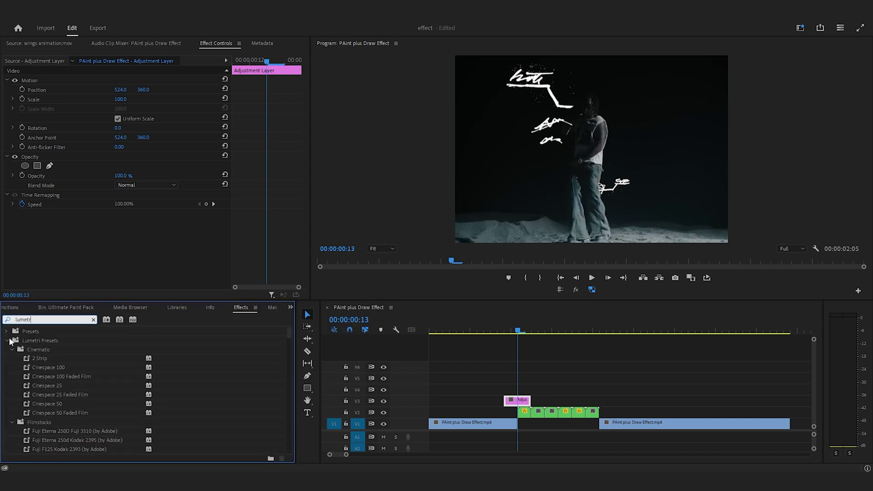
pyautogui.write('i co')
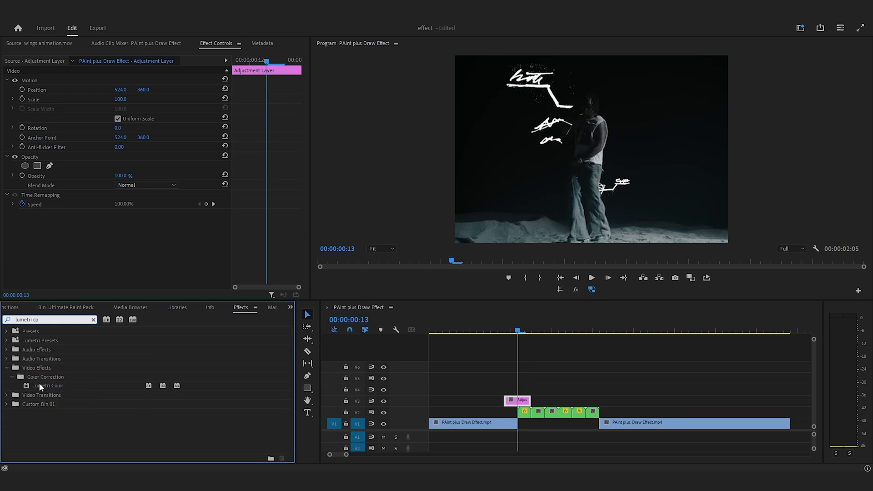
pyautogui.moveTo(519, 405); pyautogui.dragTo(518, 404)
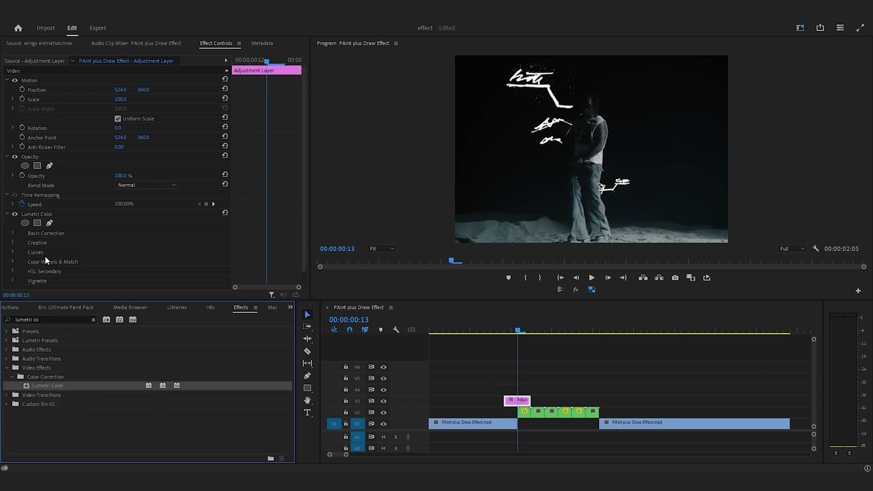
# Keyframe the adjustment layer's Lumetri Basic Correction exposure at 5.2 at 00:00:00:13, the middle of the layer.
pyautogui.click(12, 232)
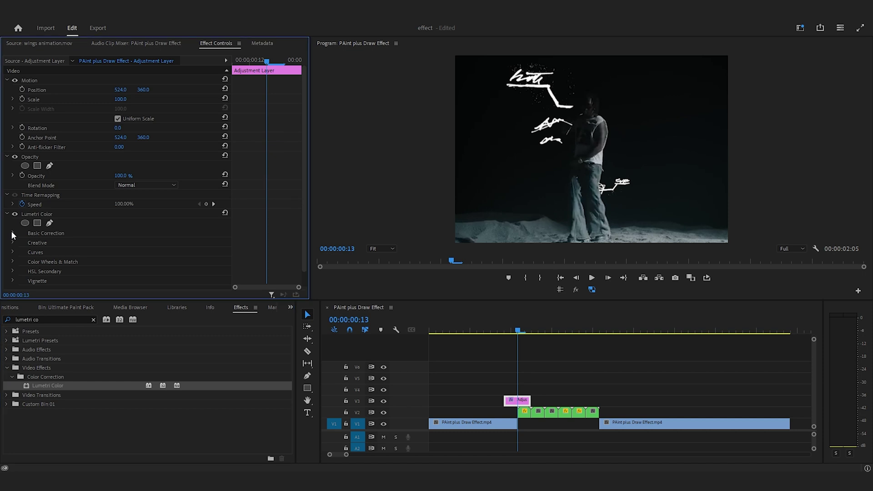
pyautogui.moveTo(301, 119); pyautogui.dragTo(304, 177)
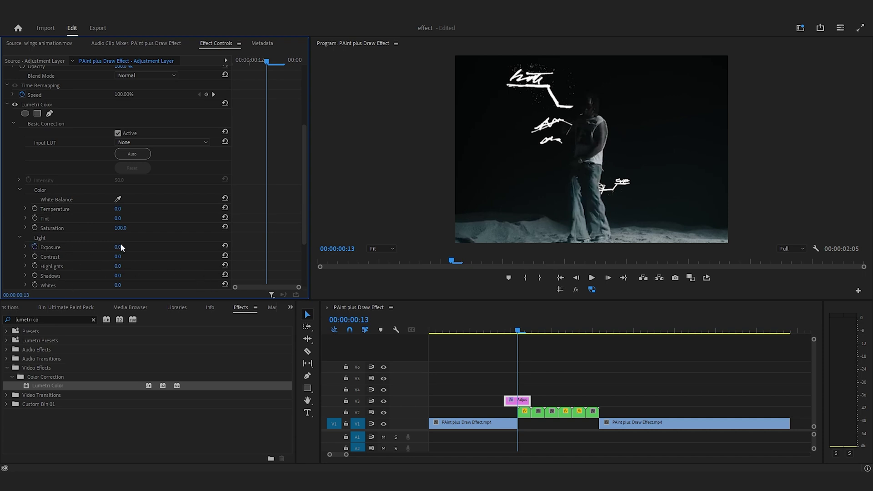
pyautogui.moveTo(120, 249); pyautogui.dragTo(141, 249)
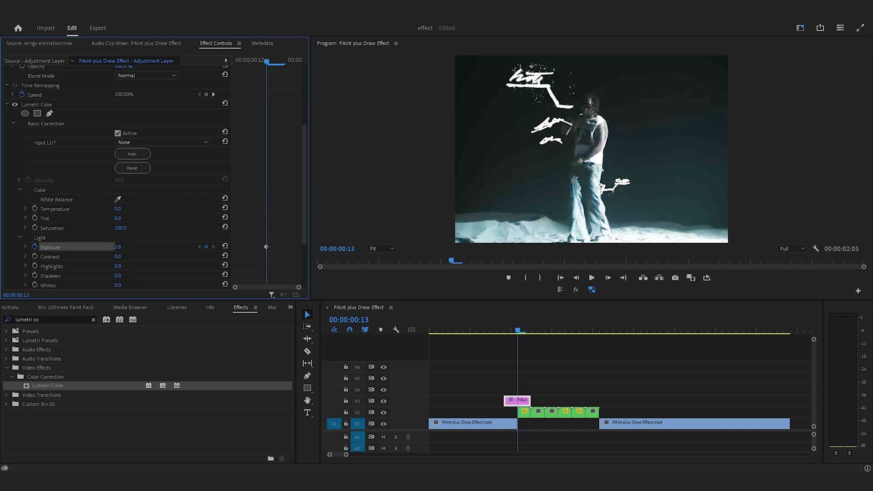
pyautogui.moveTo(118, 247); pyautogui.dragTo(129, 247)
# Add exposure keyframes of 0 at the very beginning and the very end of the adjustment layer.
pyautogui.press('Left')
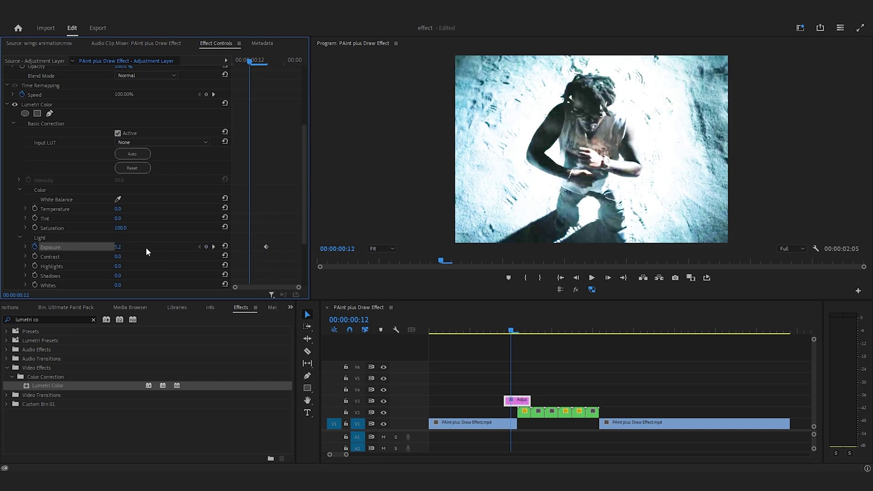
pyautogui.click(127, 246)
pyautogui.press('Return')
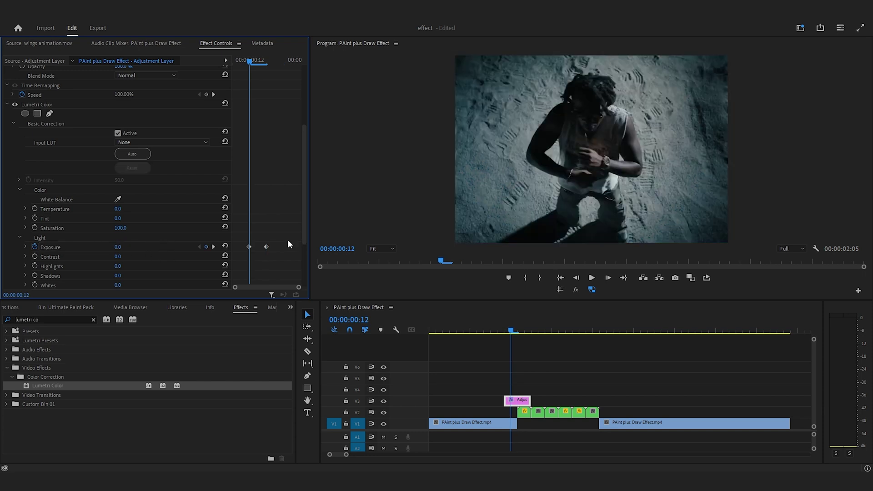
pyautogui.moveTo(249, 248); pyautogui.dragTo(220, 249)
pyautogui.press('Right')
pyautogui.press('Right')
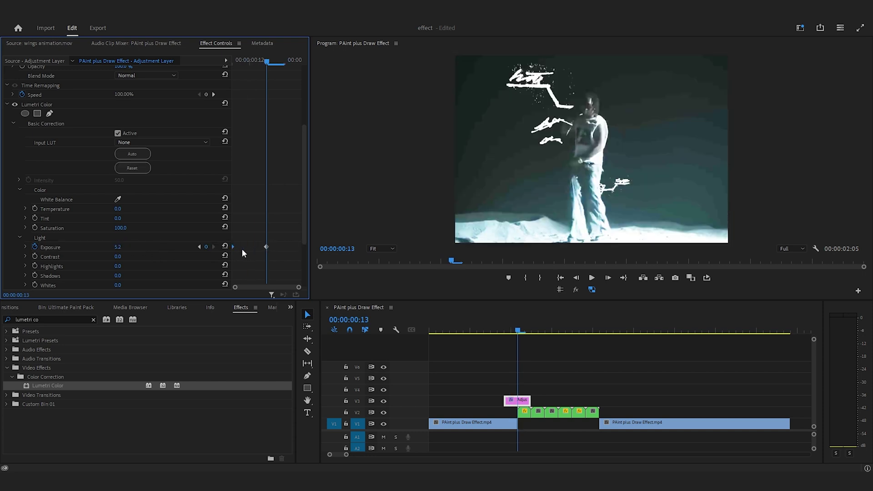
pyautogui.write('0')
pyautogui.press('Return')
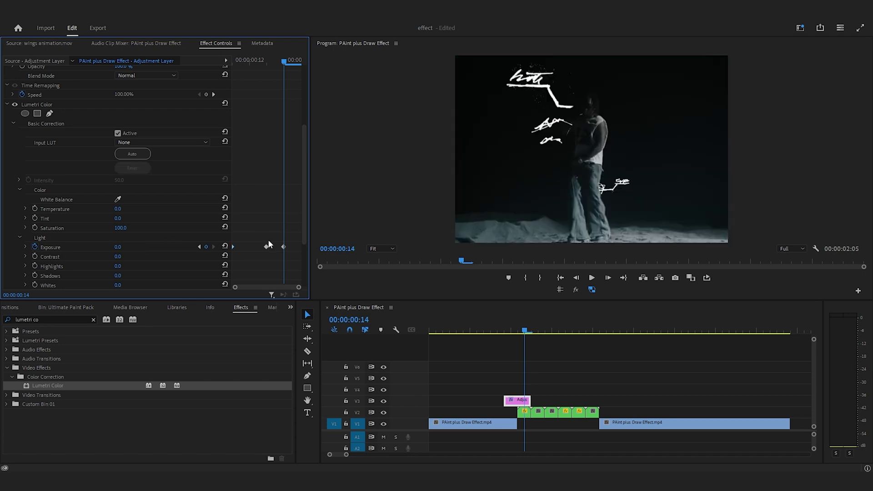
pyautogui.moveTo(283, 247); pyautogui.dragTo(301, 247)
# Play the cut from the first video clip into the flash frames to check the exposure flash.
pyautogui.press('Left')
pyautogui.press('Left')
pyautogui.press('Left')
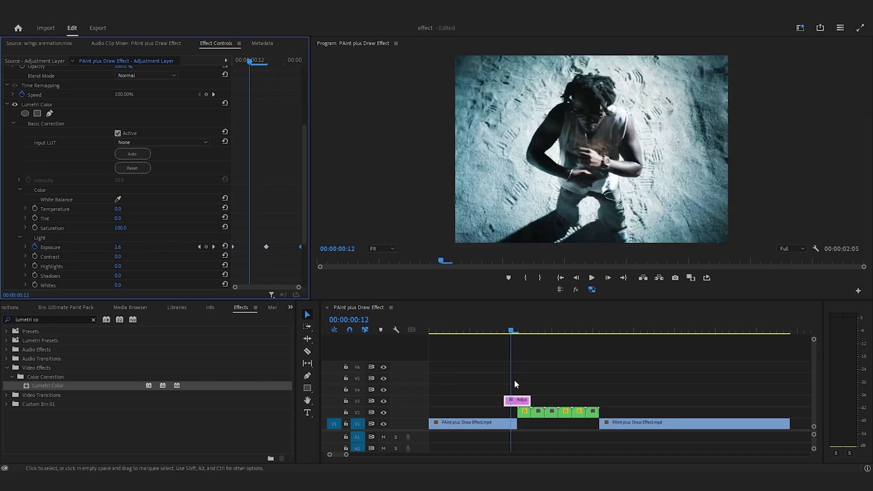
pyautogui.click(466, 331)
pyautogui.press('space')
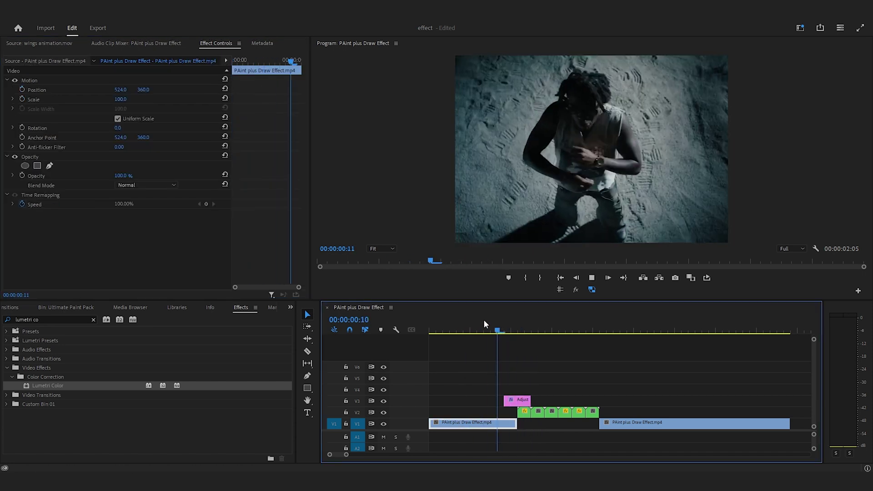
pyautogui.press('space')
# Duplicate the keyframed adjustment layer three times end to end on V3, covering the flash frames and the cut into the second clip.
pyautogui.click(525, 402)
pyautogui.moveTo(525, 403); pyautogui.dragTo(573, 401)
pyautogui.moveTo(550, 333); pyautogui.dragTo(485, 333)
pyautogui.moveTo(574, 401); pyautogui.dragTo(601, 403)
# Play the transition with the repeated exposure flashes from the first clip into the second.
pyautogui.press('space')
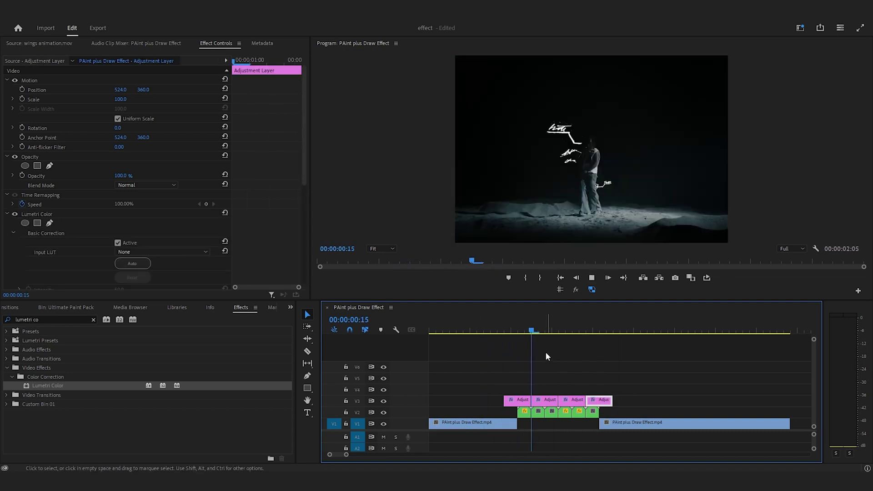
pyautogui.click(489, 333)
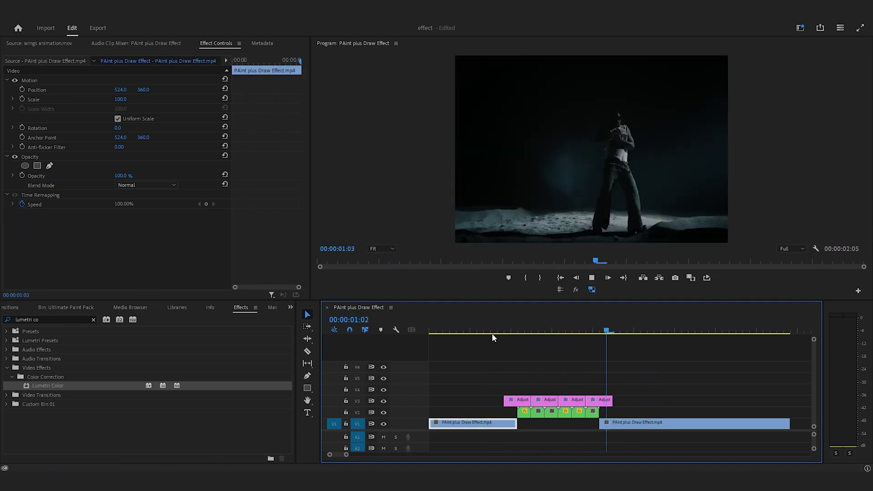
pyautogui.click(494, 337)
# Move the four adjustment layers up to V4 and lay Paper Texture.mov on V3 over the six nested frames.
pyautogui.moveTo(490, 366); pyautogui.dragTo(559, 391)
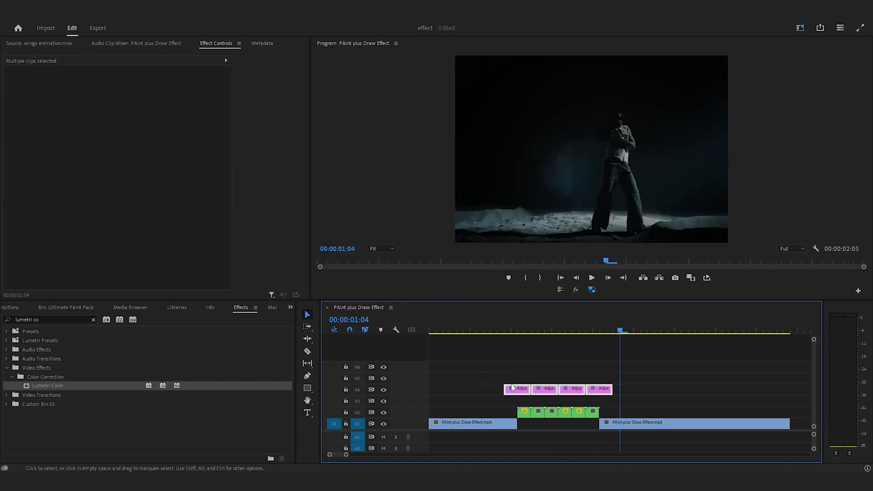
pyautogui.click(48, 307)
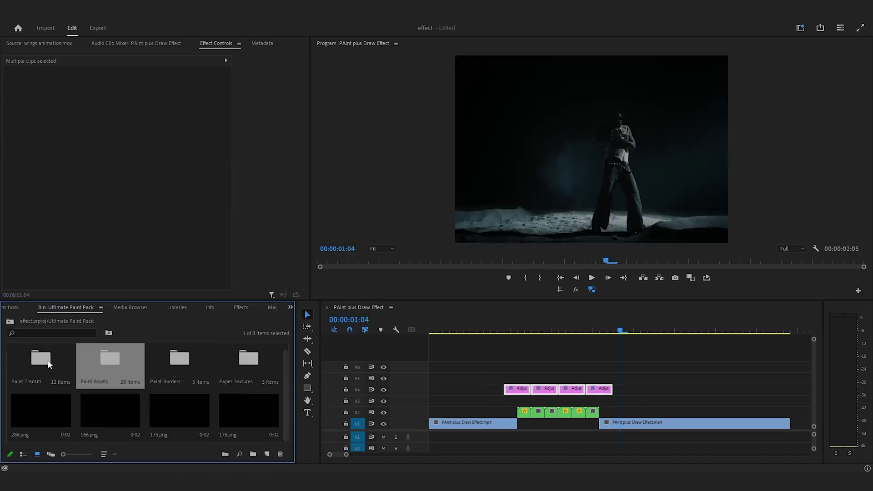
pyautogui.doubleClick(243, 354)
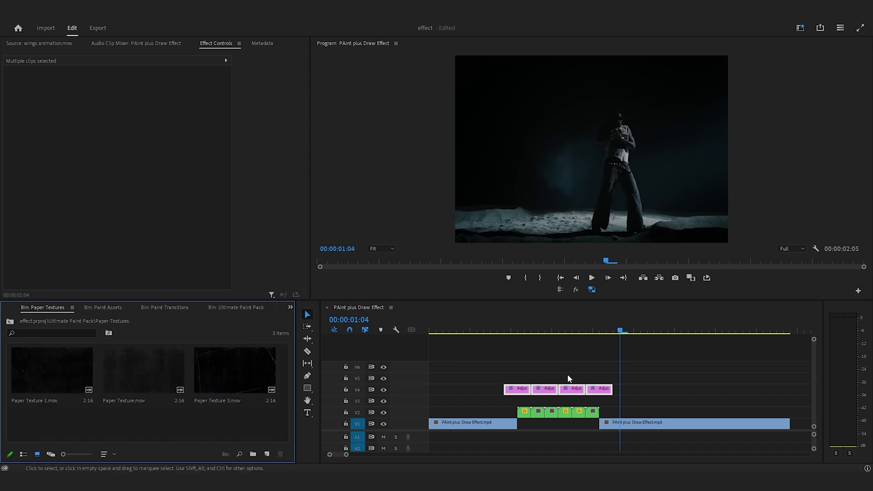
pyautogui.moveTo(109, 374); pyautogui.dragTo(521, 400)
# Set the paper texture's scale to 38 and its blend mode to Screen.
pyautogui.moveTo(124, 98); pyautogui.dragTo(137, 98)
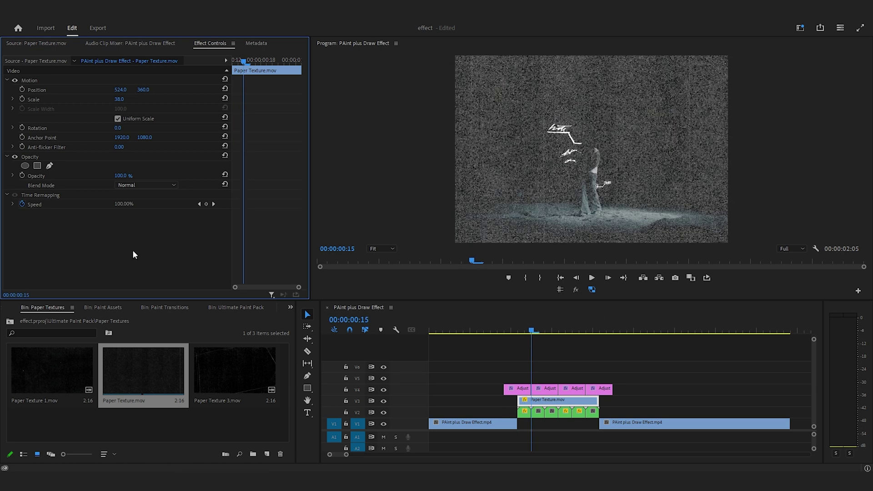
pyautogui.click(131, 188)
pyautogui.click(162, 290)
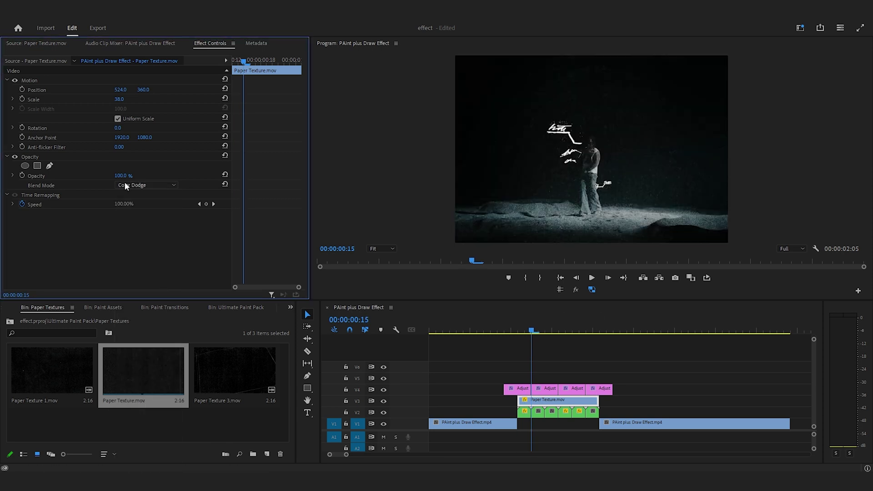
pyautogui.click(143, 185)
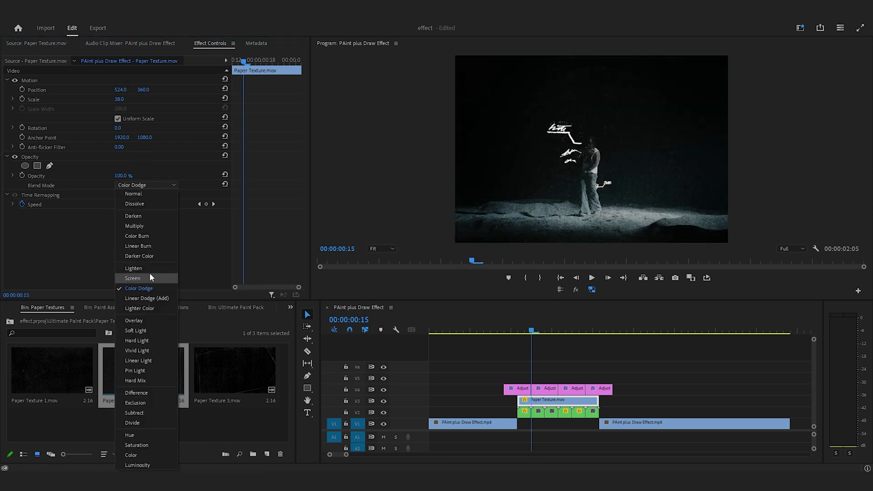
pyautogui.click(153, 278)
# Trim the paper texture's start to 00:00:00:15 and freeze it at that frame with a frame hold.
pyautogui.press('Left')
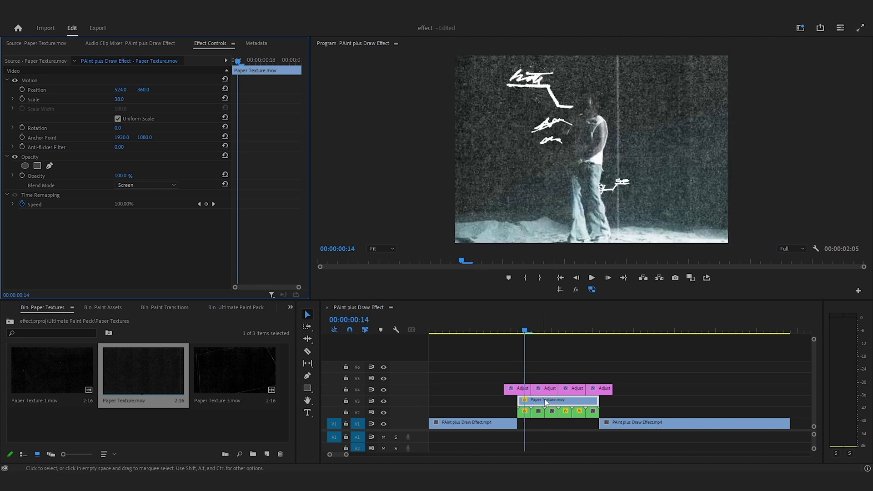
pyautogui.press('Left')
pyautogui.press('Right')
pyautogui.press('Right')
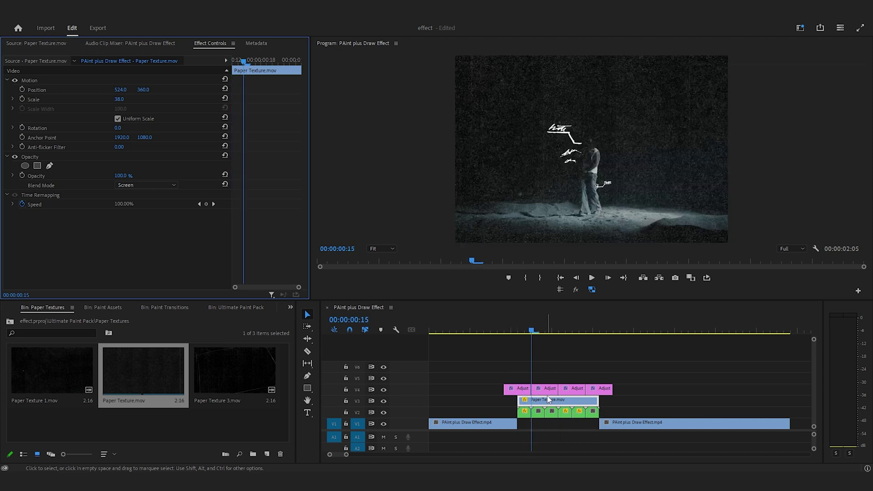
pyautogui.rightClick(548, 396)
pyautogui.click(525, 401)
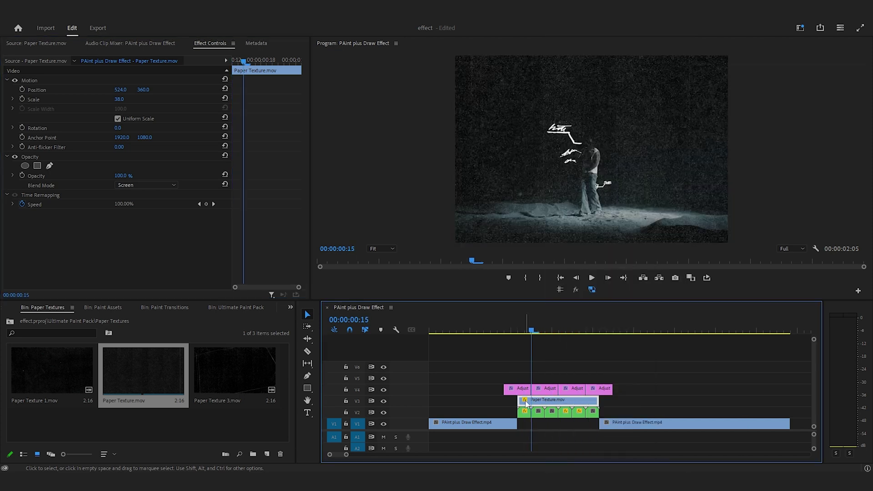
pyautogui.moveTo(519, 400)
pyautogui.mouseDown()
pyautogui.moveTo(539, 400)
pyautogui.moveTo(531, 404)
pyautogui.mouseUp()
pyautogui.rightClick(551, 403)
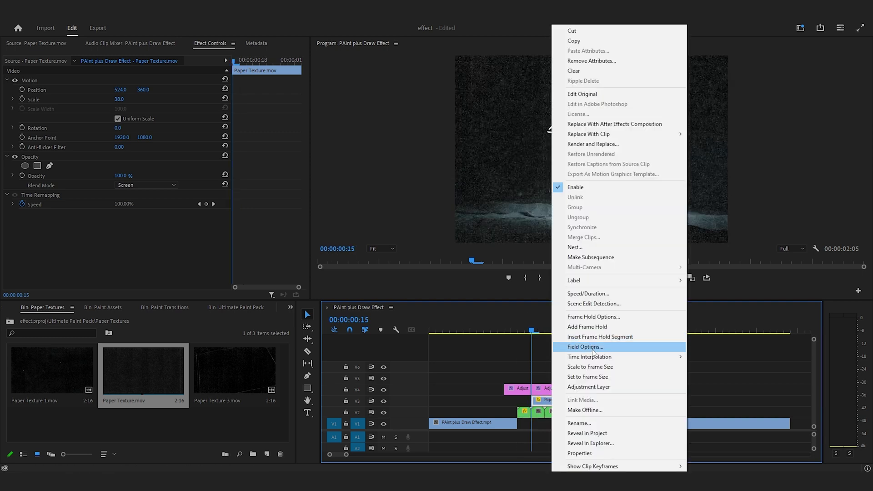
pyautogui.click(594, 326)
# Check the held paper texture frame by frame and extend it back over all six nested frames.
pyautogui.press('Right')
pyautogui.press('Right')
pyautogui.press('Right')
pyautogui.press('Right')
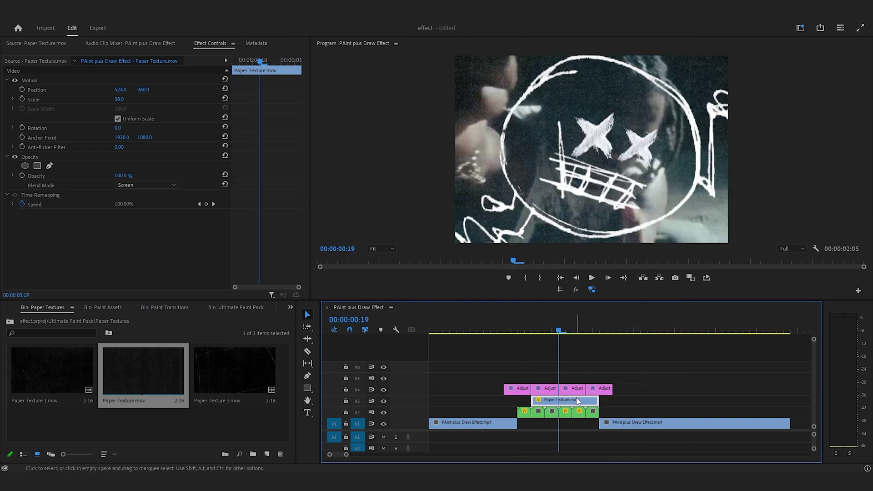
pyautogui.press('Right')
pyautogui.press('Right')
pyautogui.moveTo(562, 403); pyautogui.dragTo(599, 400)
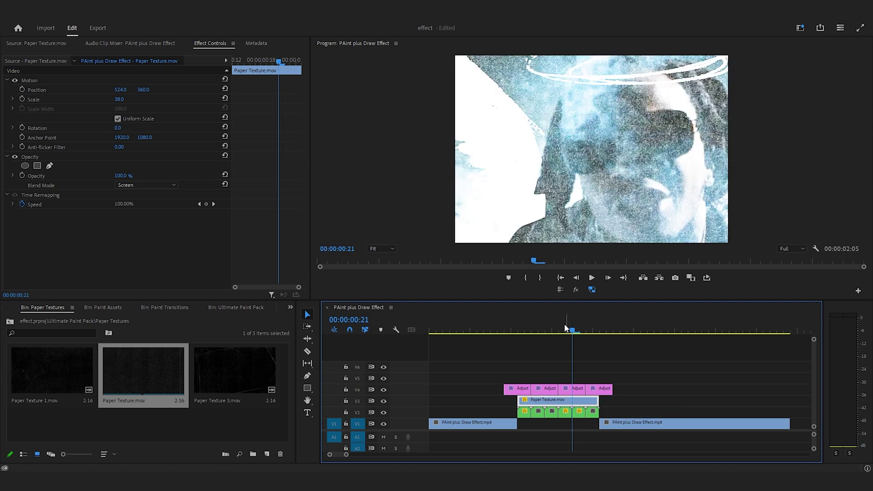
# Play the transition with the held paper texture and exposure flashes from the first video clip.
pyautogui.moveTo(565, 325); pyautogui.dragTo(471, 331)
pyautogui.press('space')
pyautogui.click(484, 315)
pyautogui.press('space')
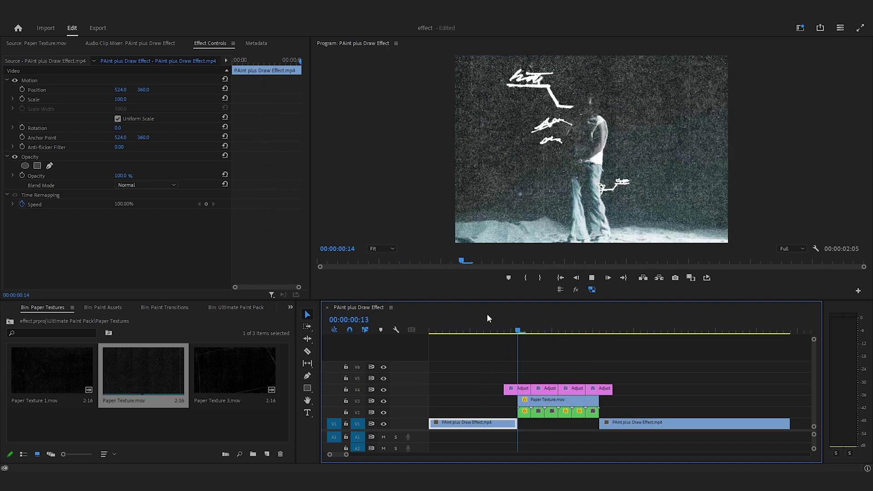
# Park the playhead at 00:00:00:11, where the first exposure flash starts, and make room for the audio tracks in the timeline.
pyautogui.click(479, 329)
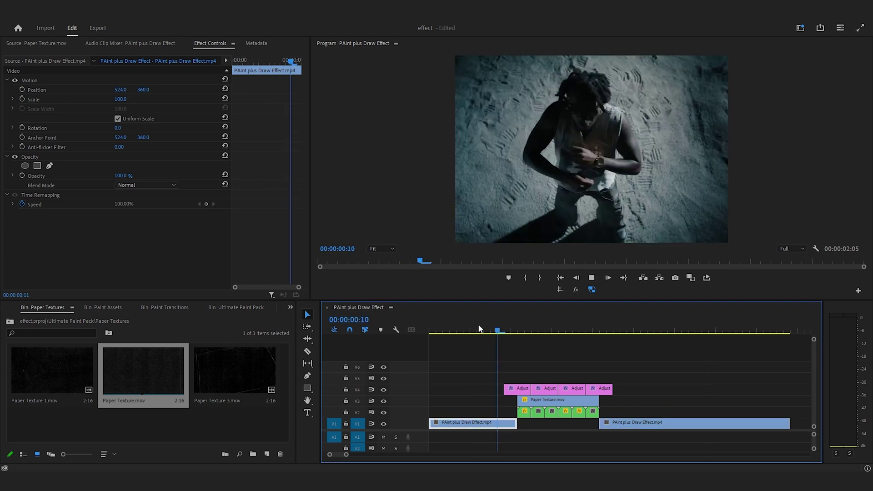
pyautogui.press('space')
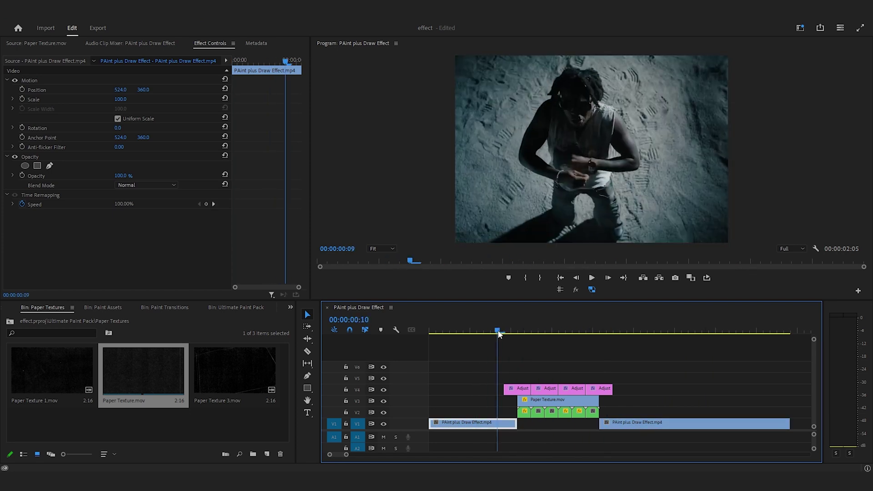
pyautogui.moveTo(498, 334); pyautogui.dragTo(505, 334)
pyautogui.click(535, 351)
pyautogui.moveTo(405, 431); pyautogui.dragTo(408, 410)
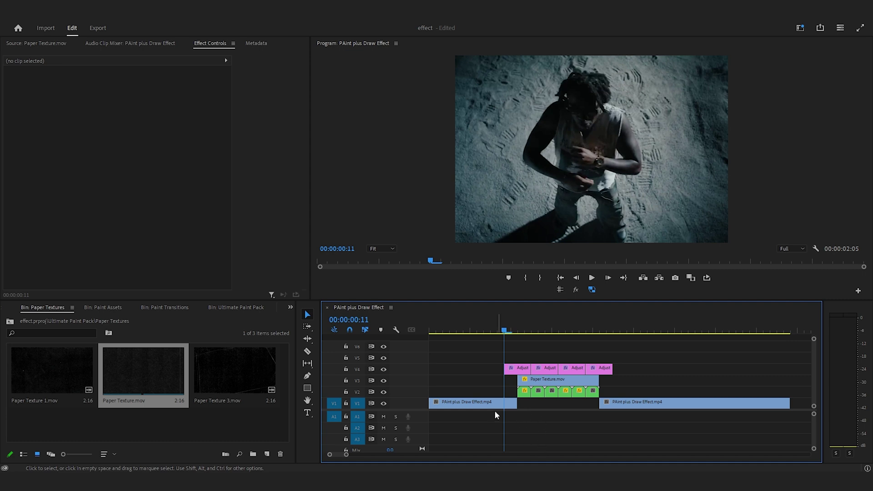
# Check the YouTube results for a camera flash sound effect in the browser, and open the project's camera flash sound clip as the source.
pyautogui.hotkey('alt', 'Tab')
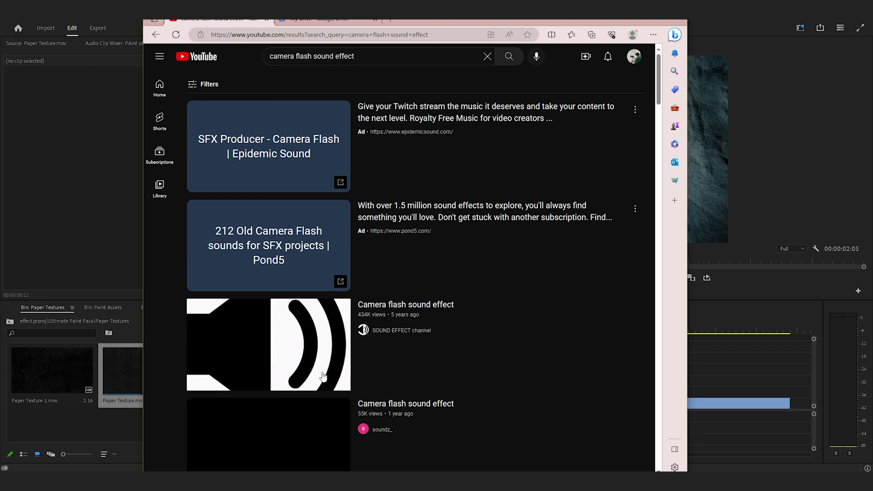
pyautogui.click(29, 187)
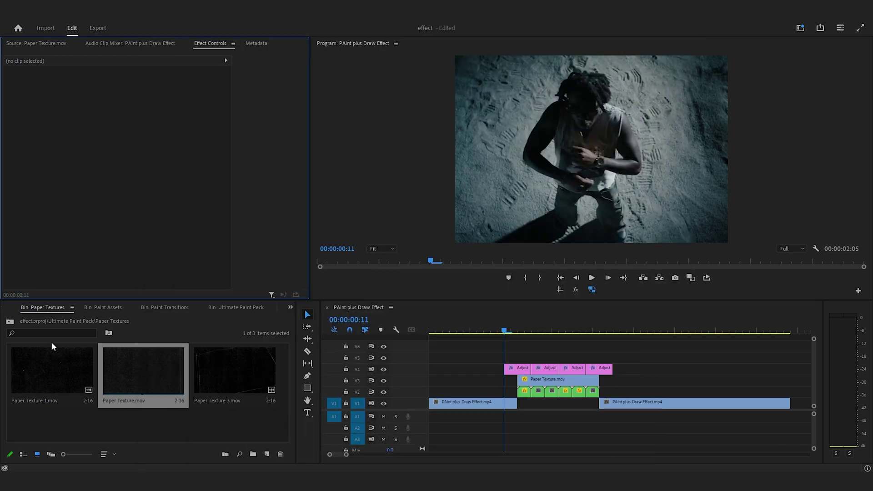
pyautogui.click(9, 322)
pyautogui.click(9, 322)
pyautogui.moveTo(286, 411); pyautogui.dragTo(299, 344)
pyautogui.doubleClick(264, 366)
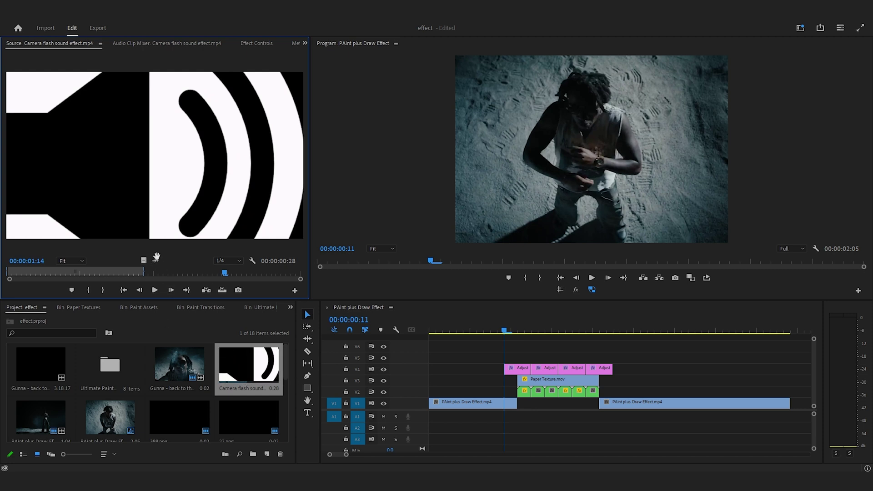
# Place the camera flash audio on track A2 at the first exposure flash and shift it one frame earlier.
pyautogui.moveTo(498, 375); pyautogui.dragTo(505, 428)
pyautogui.click(496, 331)
pyautogui.moveTo(496, 331); pyautogui.dragTo(513, 336)
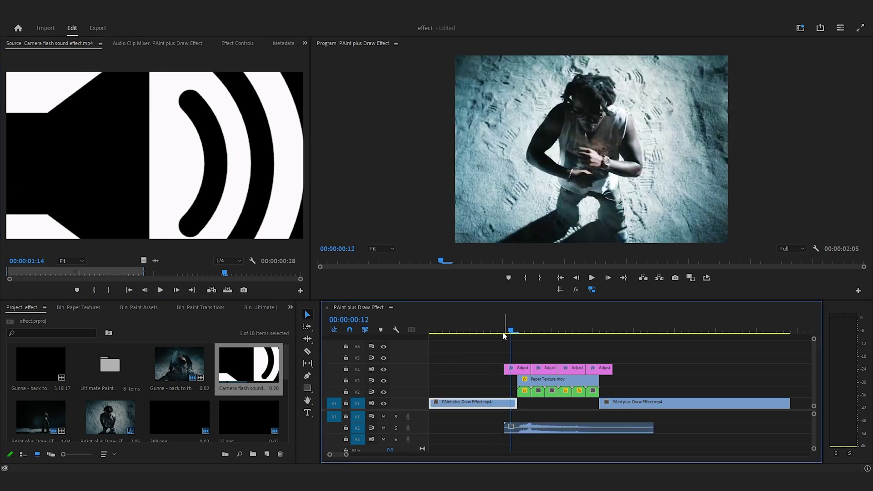
pyautogui.moveTo(497, 322)
pyautogui.mouseDown()
pyautogui.moveTo(475, 323)
pyautogui.moveTo(484, 324)
pyautogui.mouseUp()
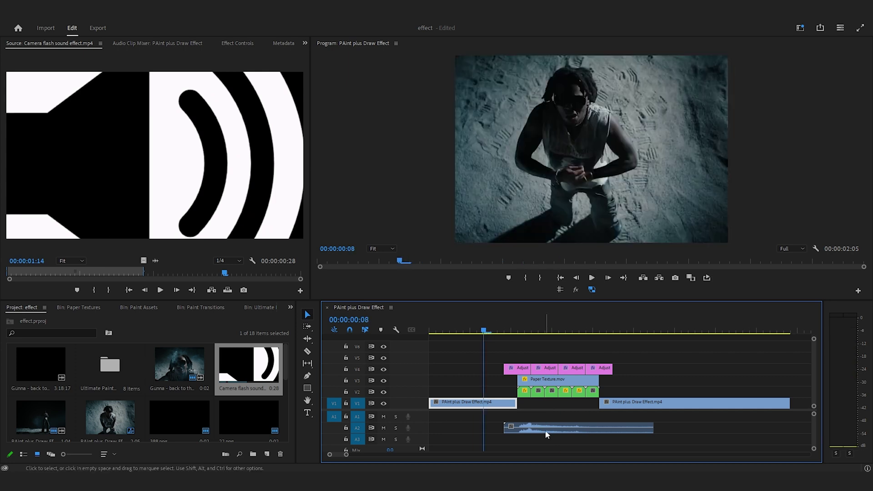
pyautogui.moveTo(544, 430); pyautogui.dragTo(537, 430)
# Duplicate the camera flash sound onto A3 at 00:00:00:15 and onto A4 at 00:00:00:20, and play the result.
pyautogui.moveTo(508, 316); pyautogui.dragTo(529, 320)
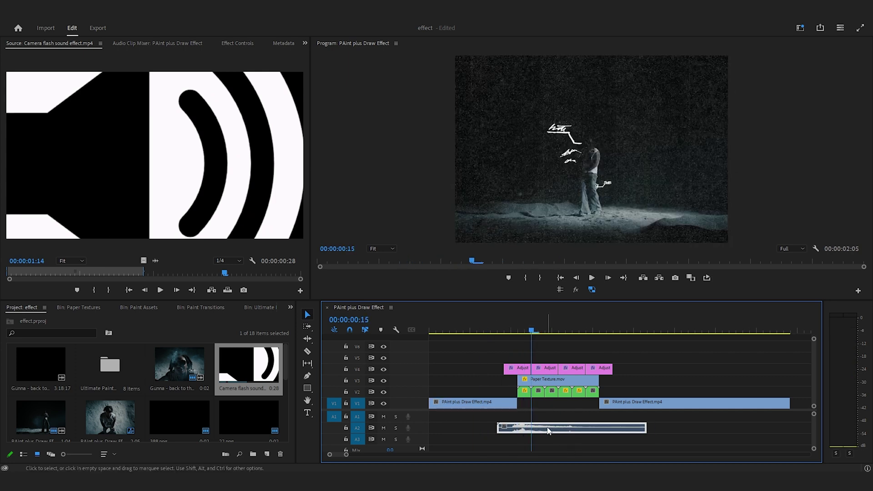
pyautogui.moveTo(547, 430); pyautogui.dragTo(576, 443)
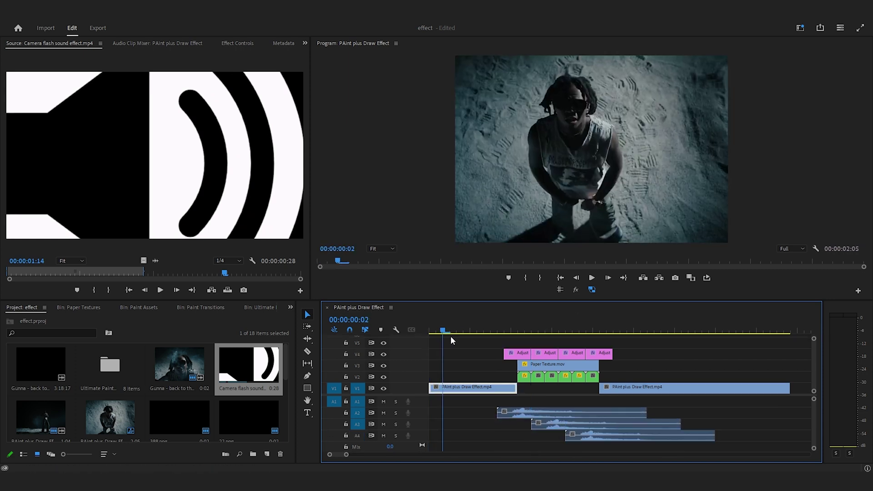
pyautogui.press('space')
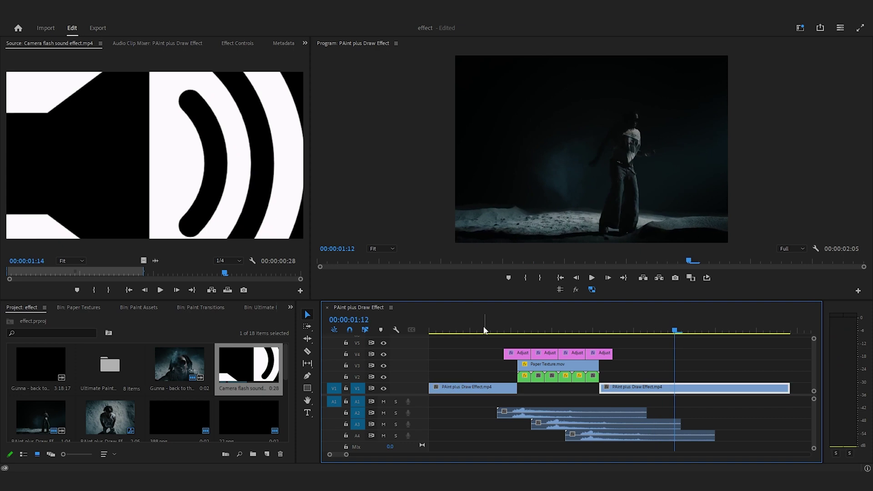
# Show the Audio Clip Mixer and lower the Audio 2 flash sound to -2.6 dB.
pyautogui.moveTo(514, 328); pyautogui.dragTo(548, 328)
pyautogui.click(564, 427)
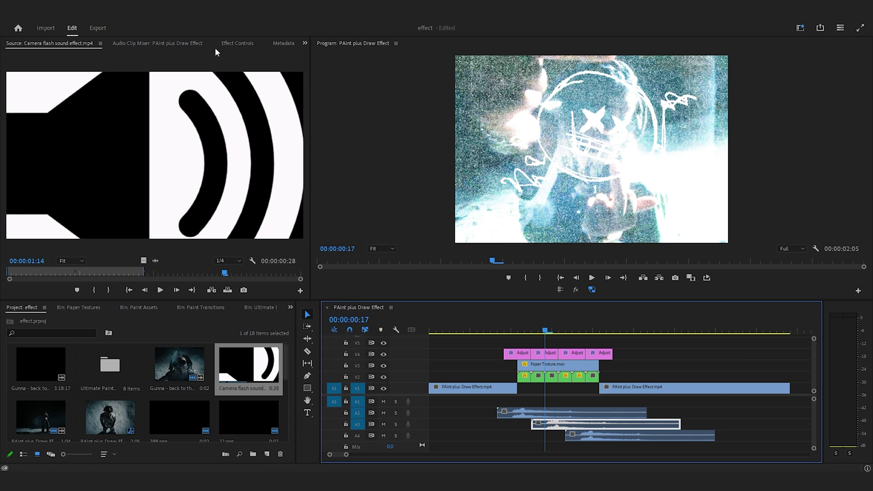
pyautogui.click(183, 44)
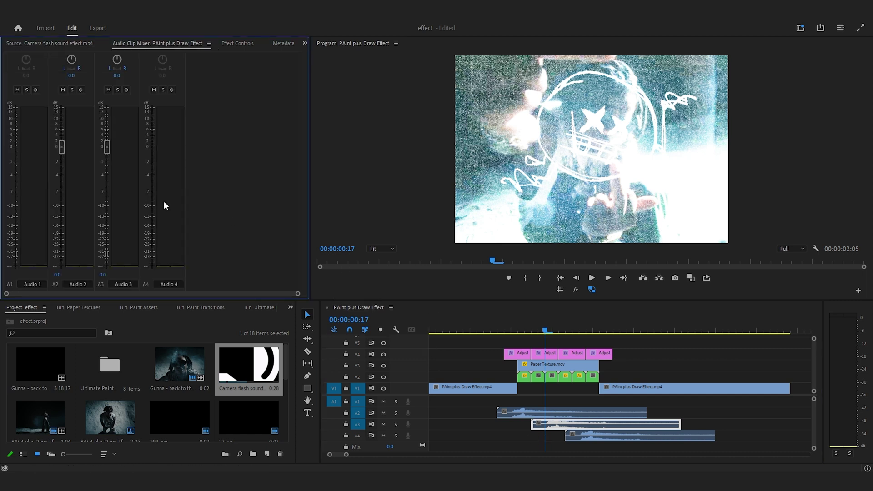
pyautogui.click(548, 324)
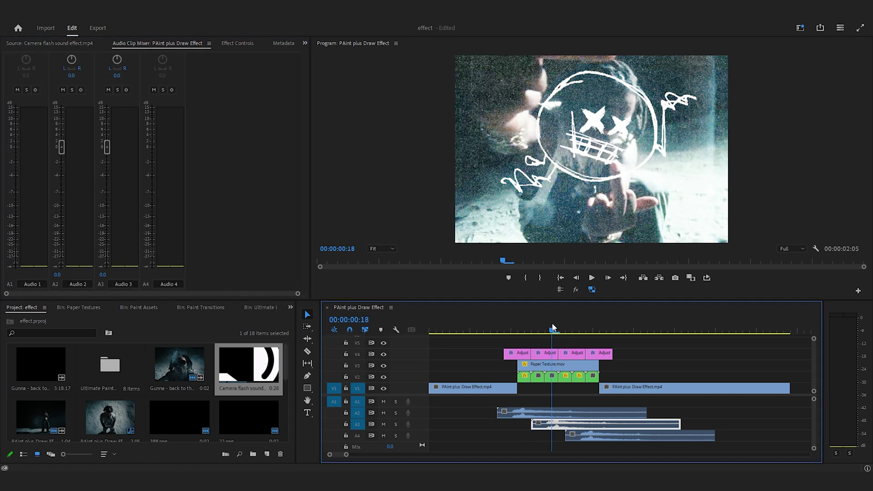
pyautogui.moveTo(61, 149); pyautogui.dragTo(63, 166)
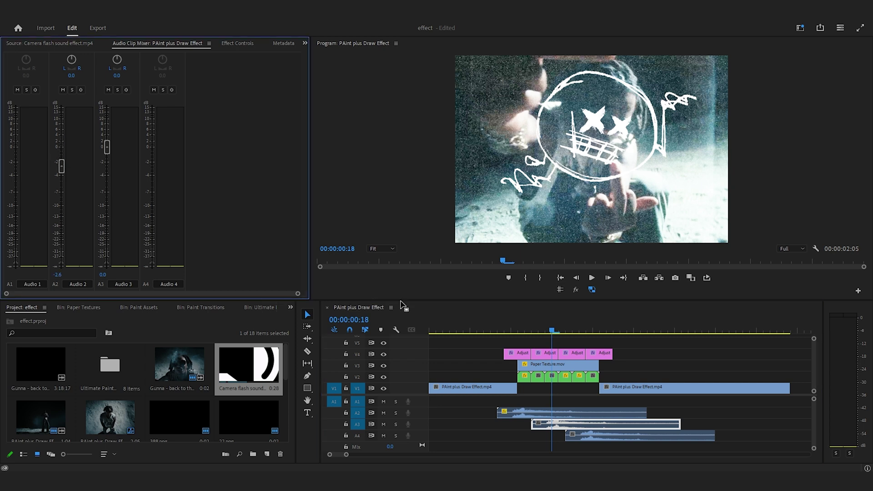
# Set the flash sound volumes to -0.2 dB on Audio 2, -3.4 dB on Audio 3 and -6.0 dB on Audio 4.
pyautogui.click(579, 330)
pyautogui.click(607, 436)
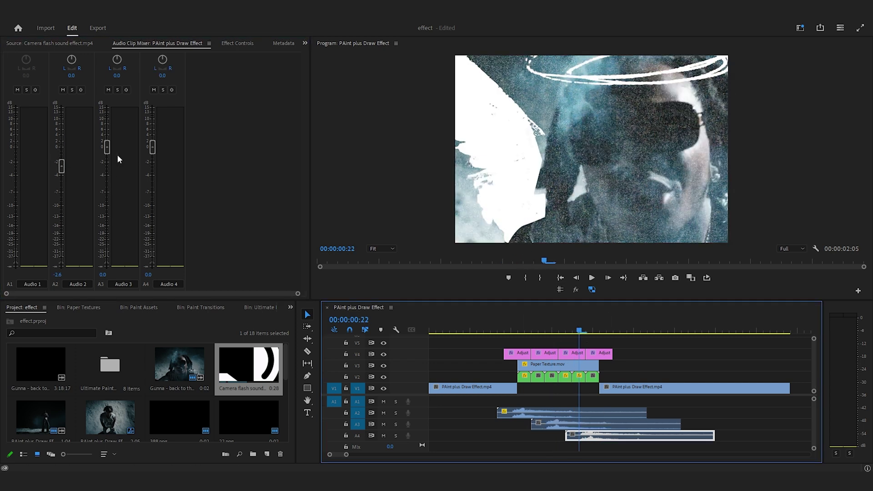
pyautogui.press('space')
pyautogui.press('space')
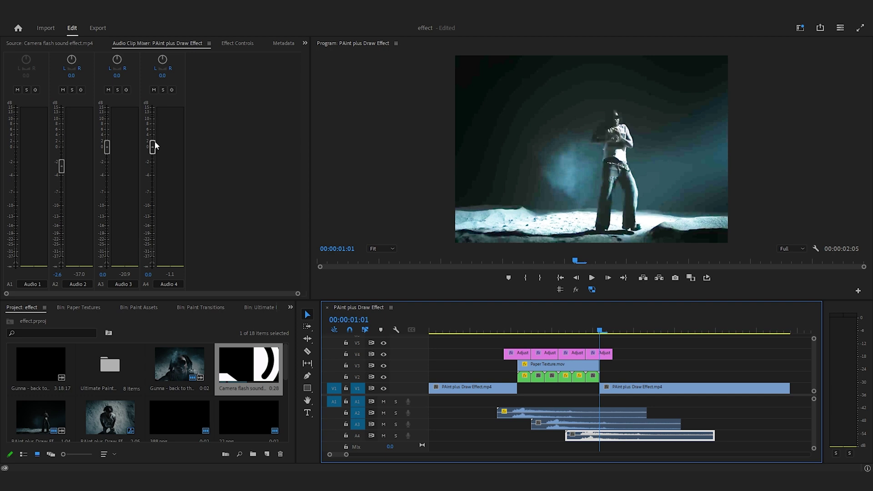
pyautogui.moveTo(154, 147); pyautogui.dragTo(158, 187)
pyautogui.moveTo(61, 167); pyautogui.dragTo(109, 176)
# Play the transition with the balanced flash sounds, including a playback from the start of the sequence.
pyautogui.click(473, 387)
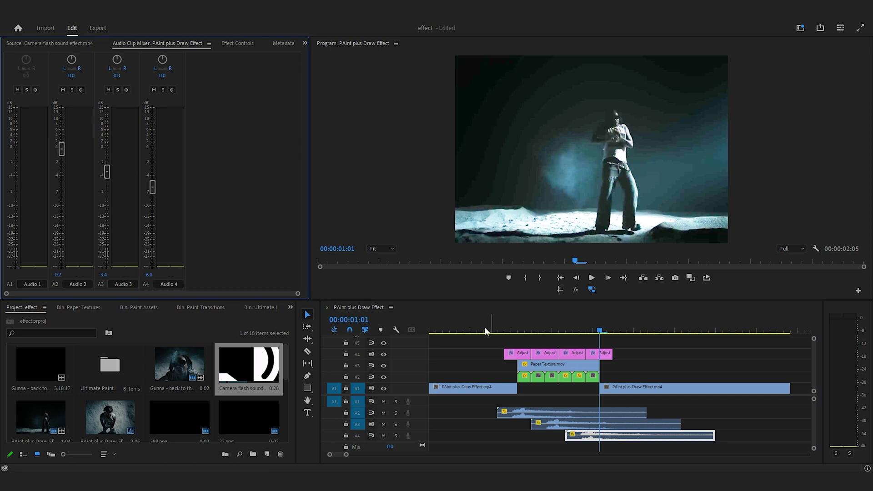
pyautogui.press('space')
pyautogui.click(478, 329)
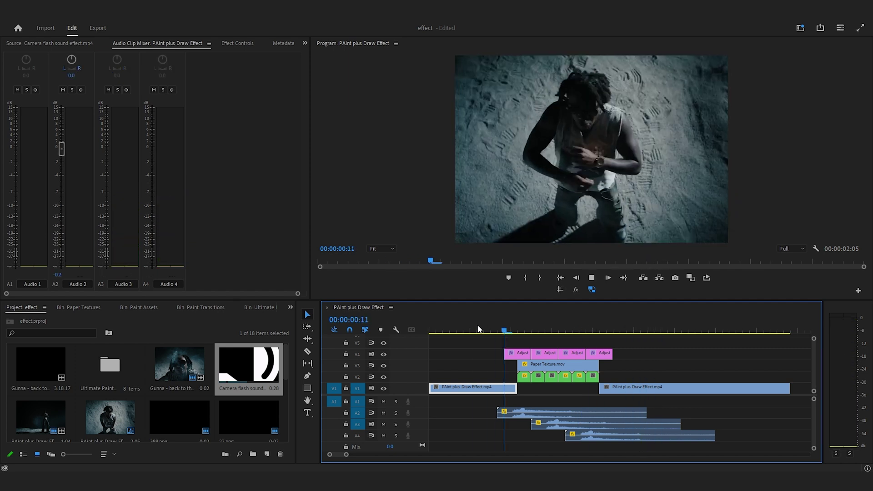
pyautogui.press('space')
pyautogui.click(478, 329)
pyautogui.press('Right')
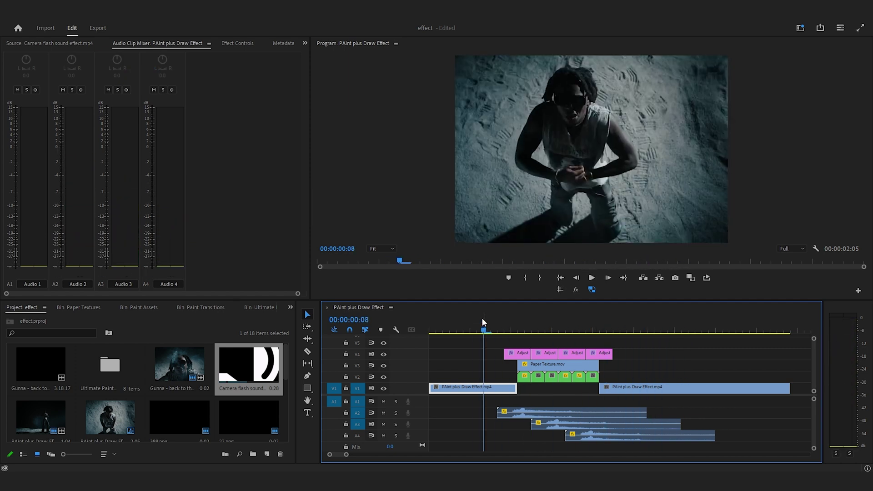
pyautogui.moveTo(347, 454); pyautogui.dragTo(367, 454)
pyautogui.press('space')
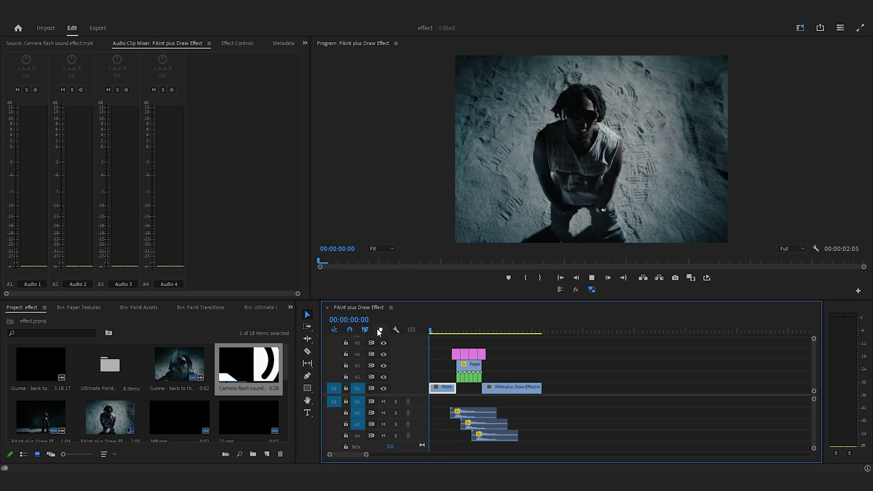